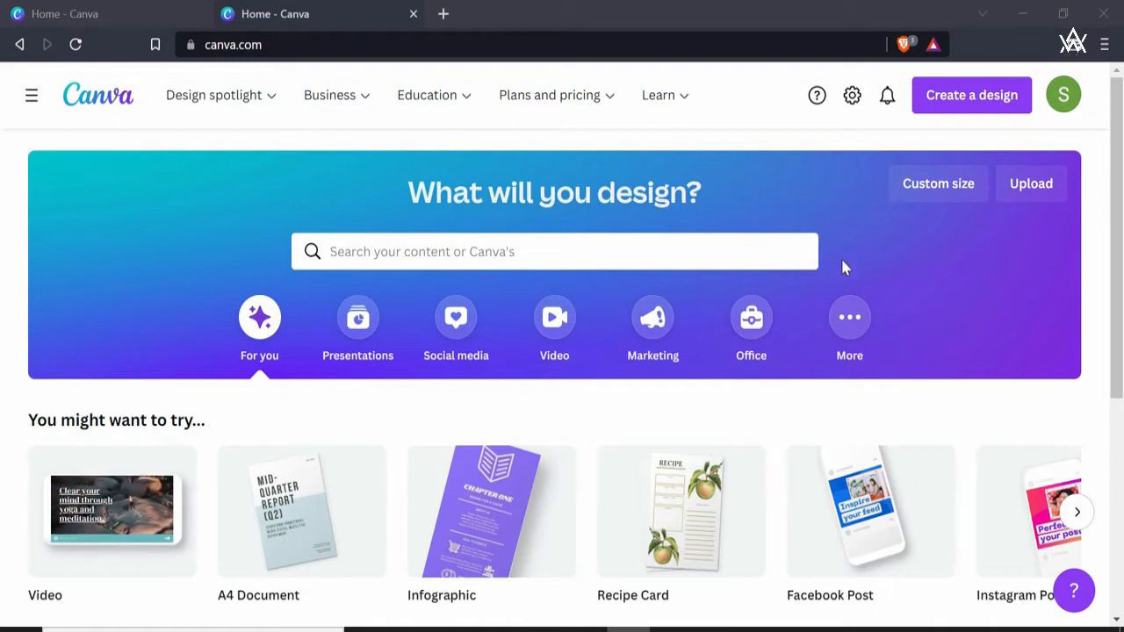
Create a blank Instagram Post design of 1080 × 1080 px from the suggested design types
scroll(881, 243, "down", 2)
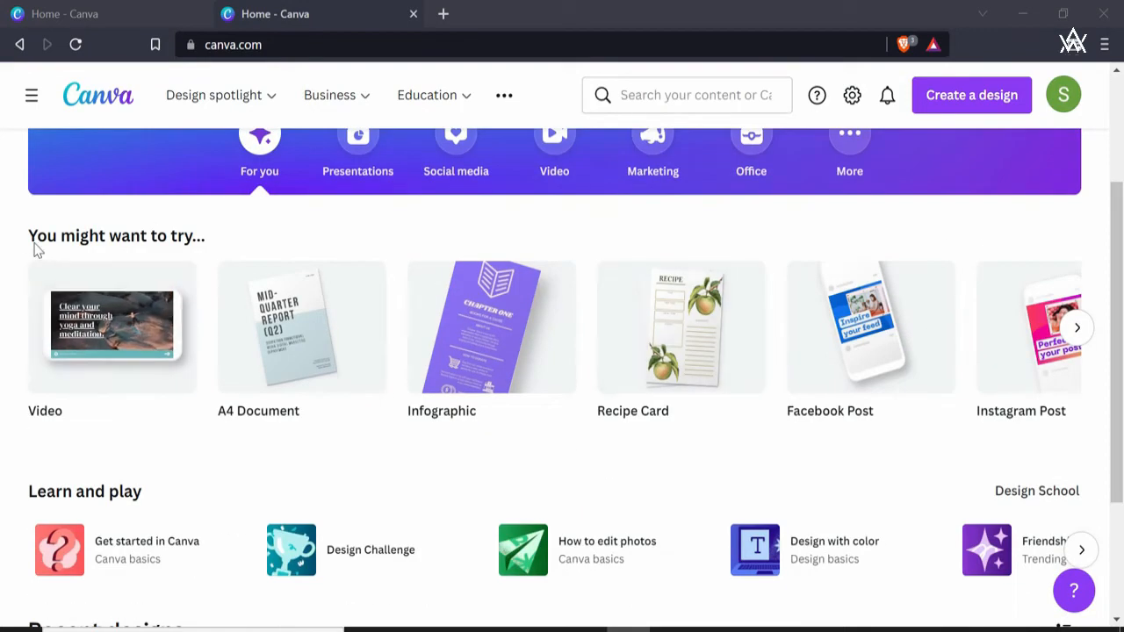
scroll(87, 304, "up", 1)
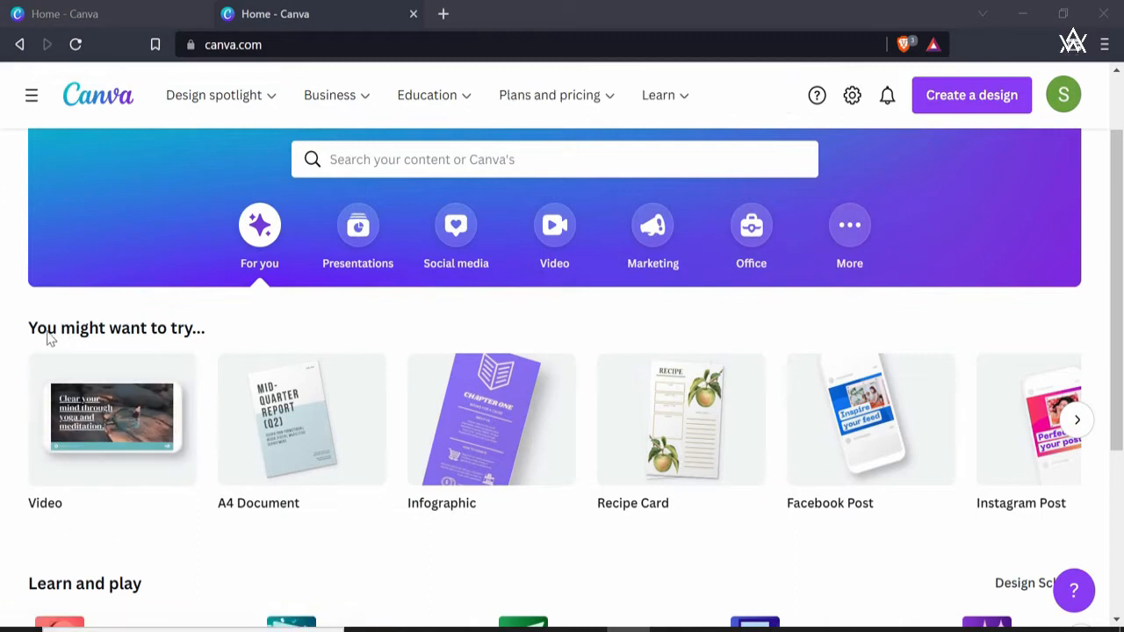
left_click(1078, 421)
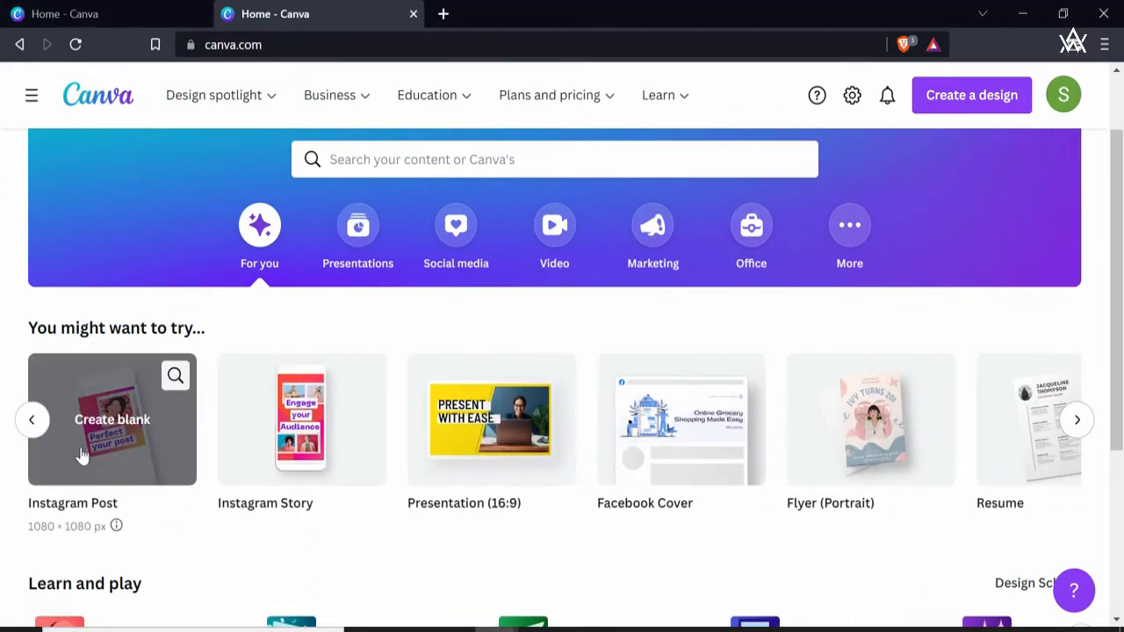
left_click(95, 457)
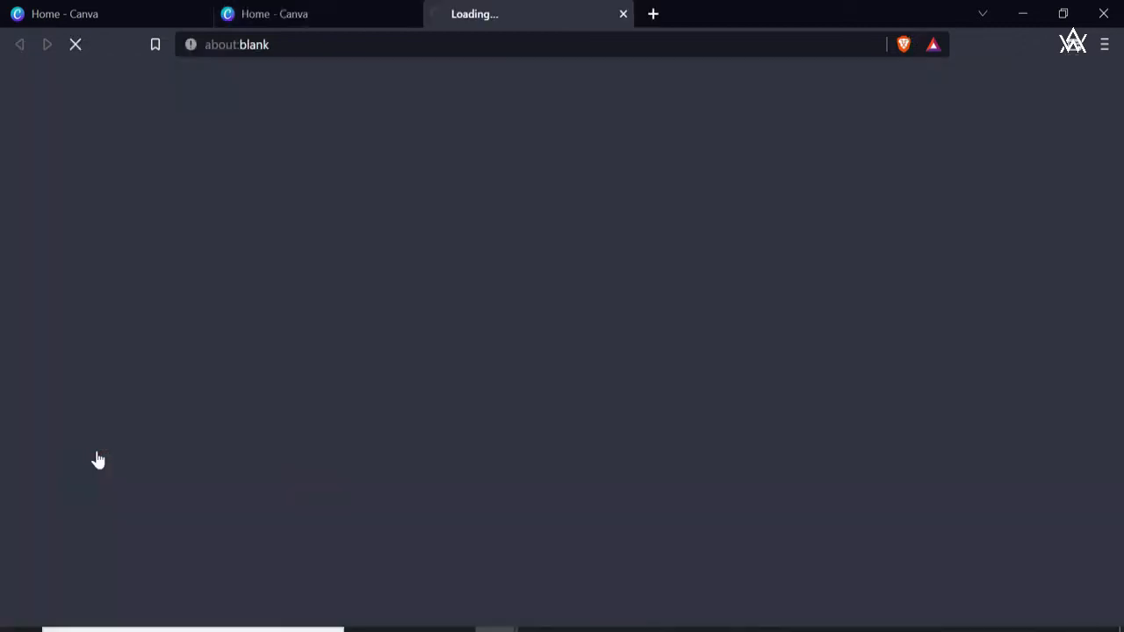
Search the Instagram post templates for birthday and apply the black and gold one with the tilted photo and two yellow balloons
left_click(159, 152)
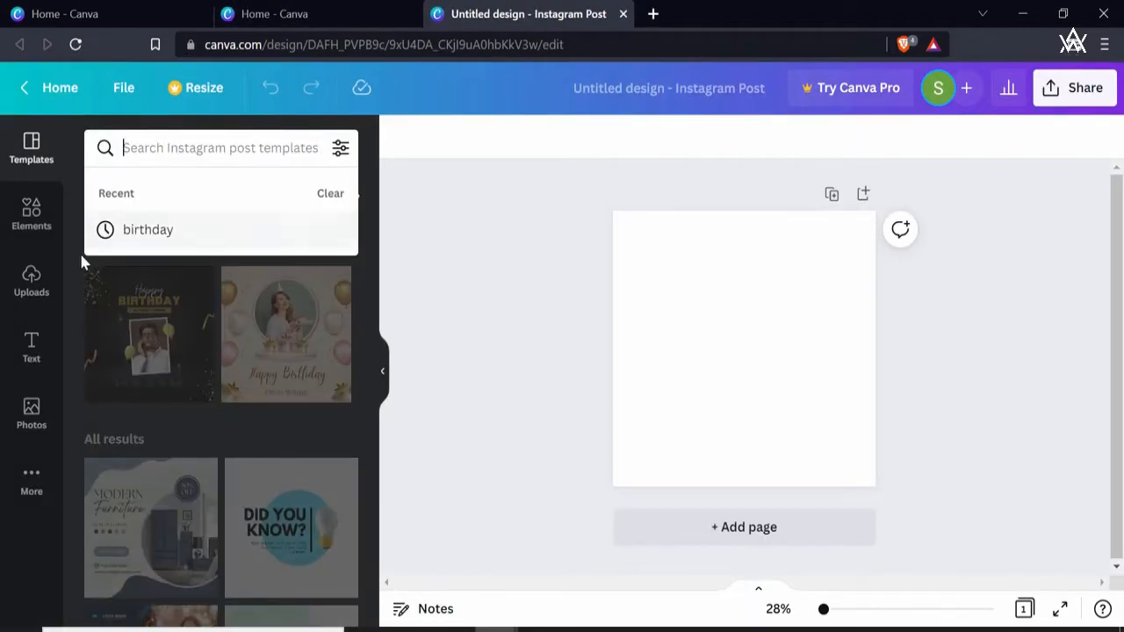
left_click(145, 233)
scroll(358, 396, "down", 5)
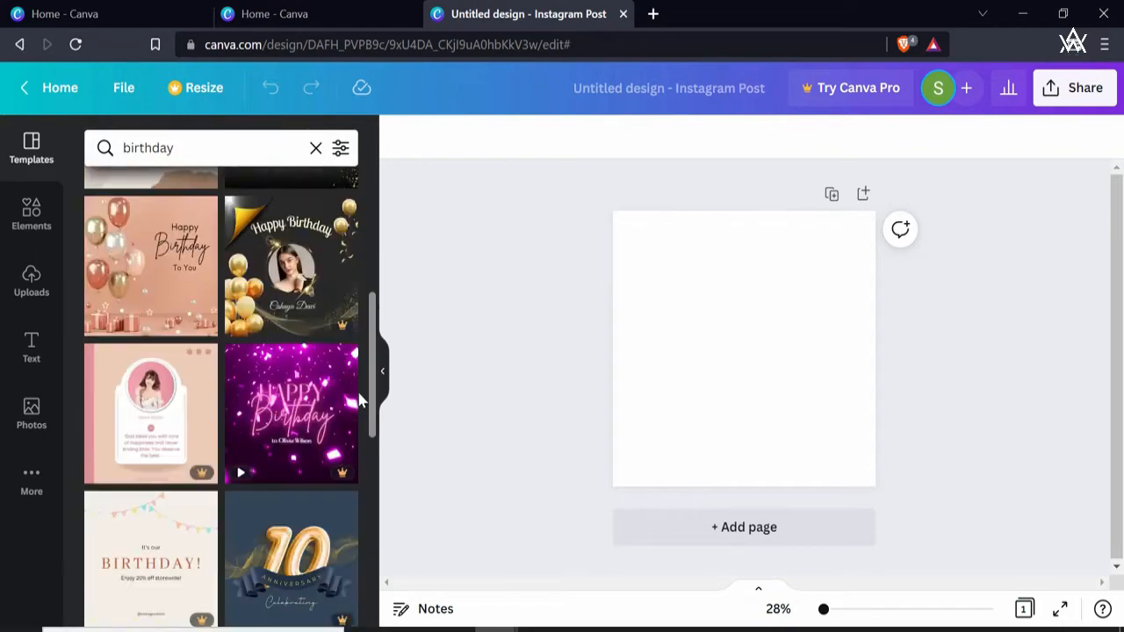
scroll(359, 400, "down", 5)
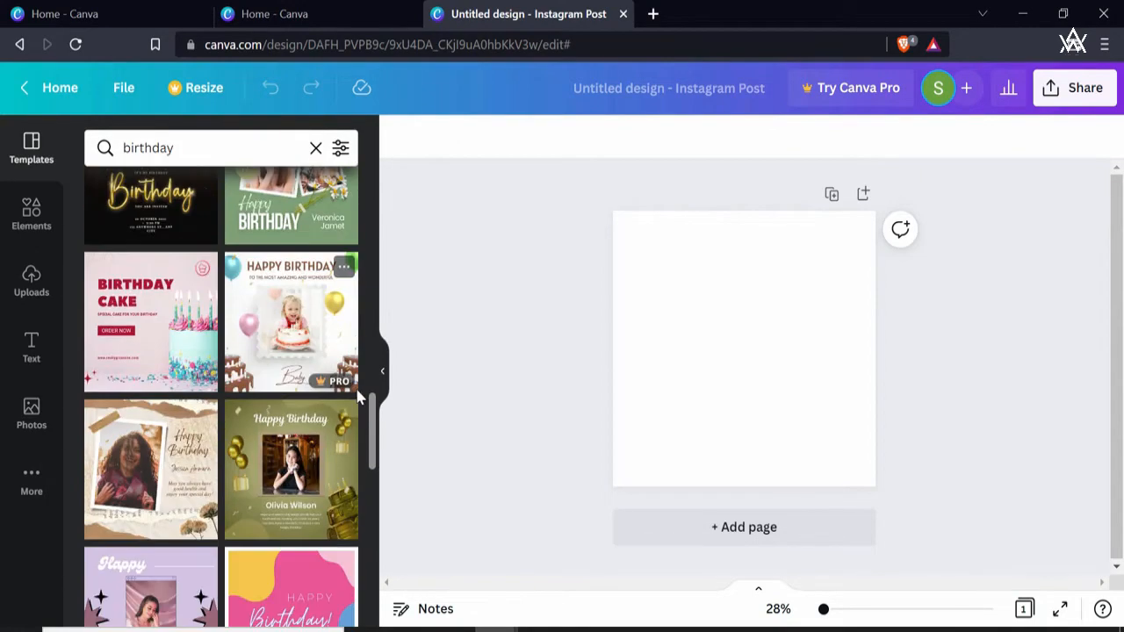
scroll(359, 397, "down", 10)
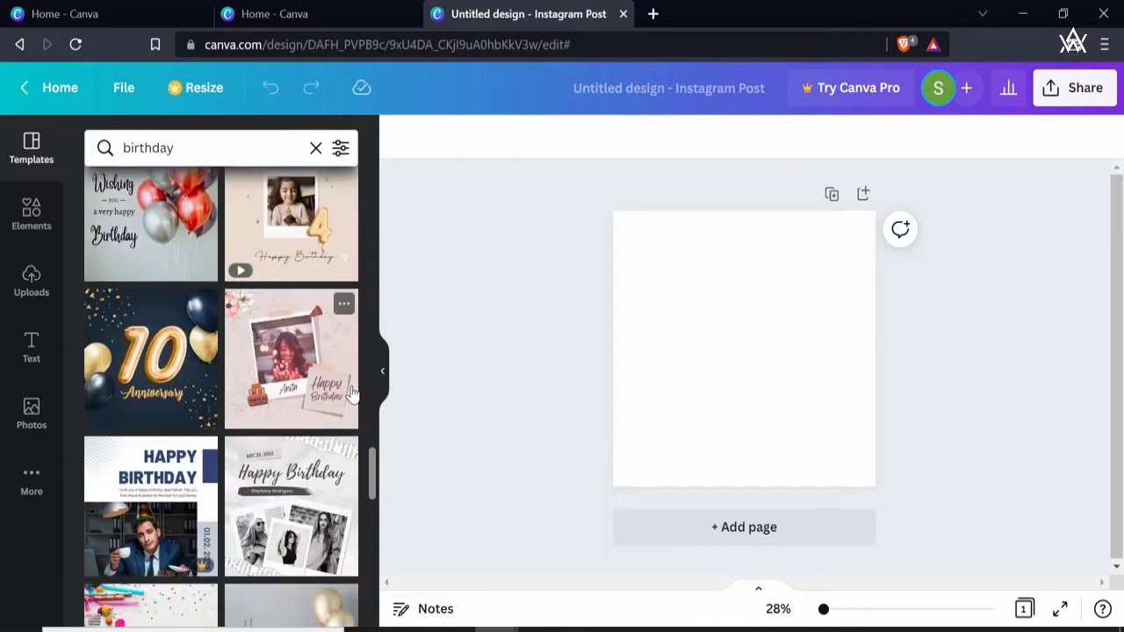
scroll(349, 397, "up", 4)
scroll(346, 391, "down", 6)
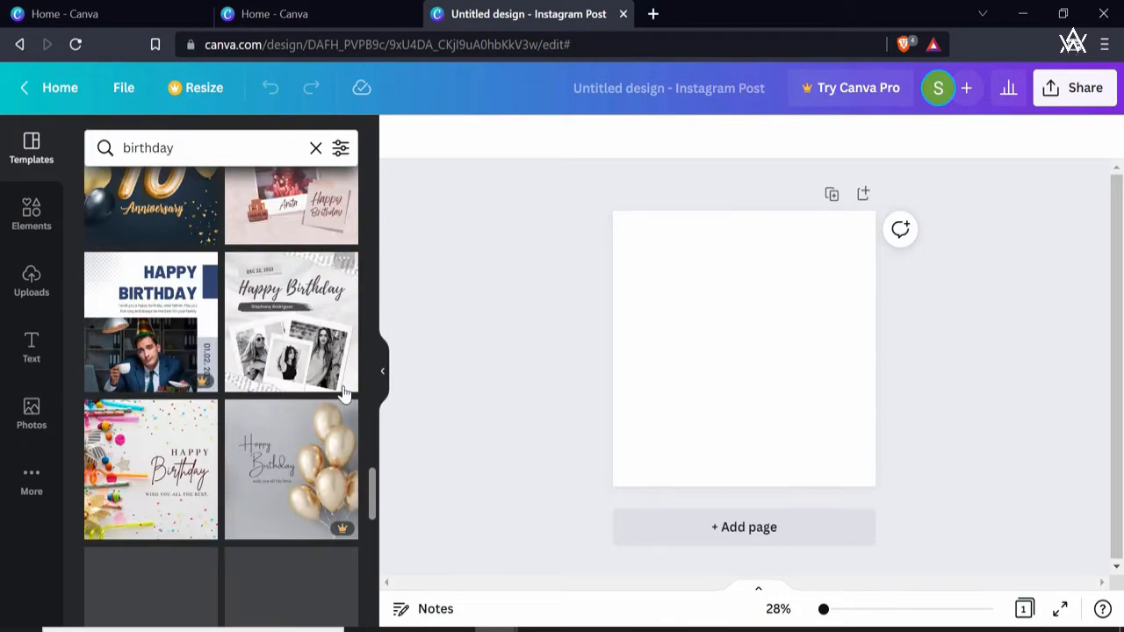
scroll(345, 393, "up", 10)
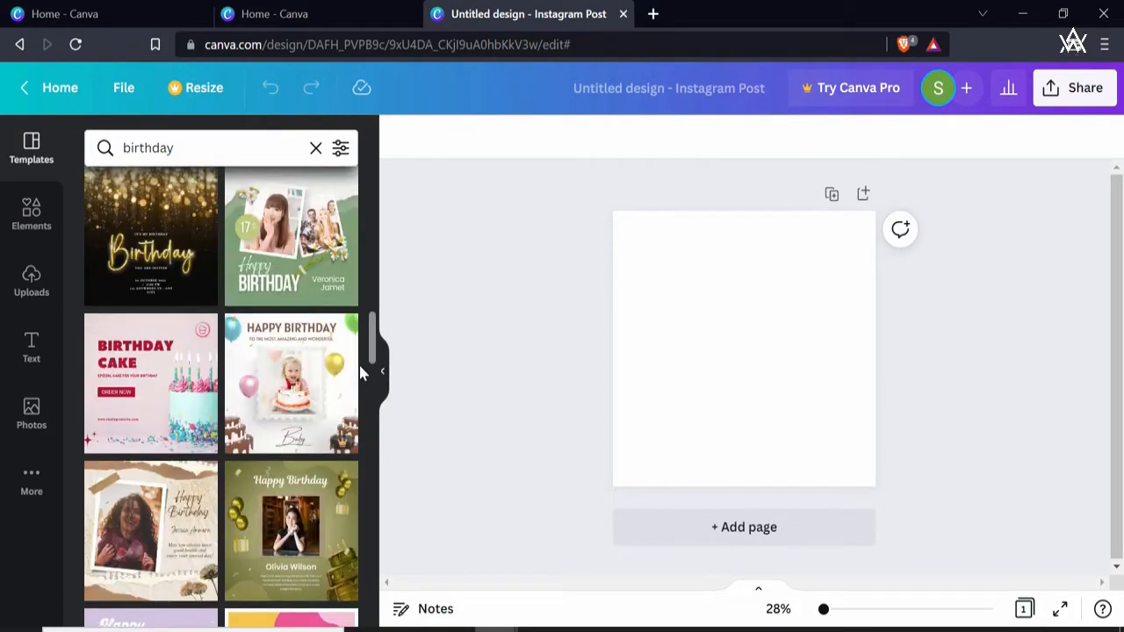
scroll(334, 382, "up", 4)
scroll(344, 497, "down", 2)
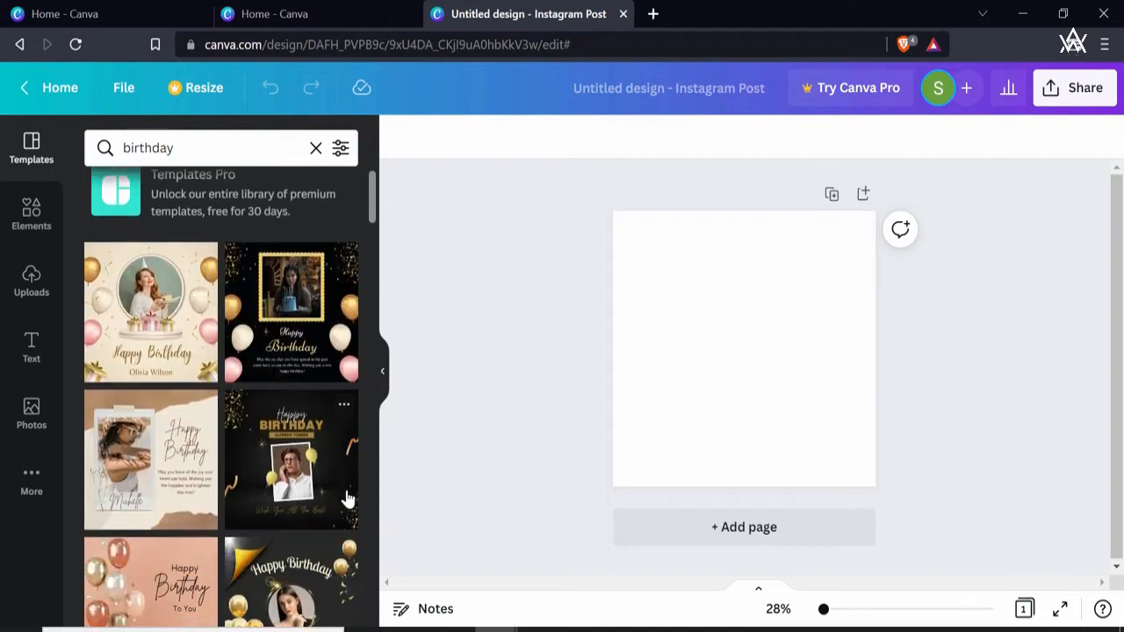
scroll(348, 498, "down", 1)
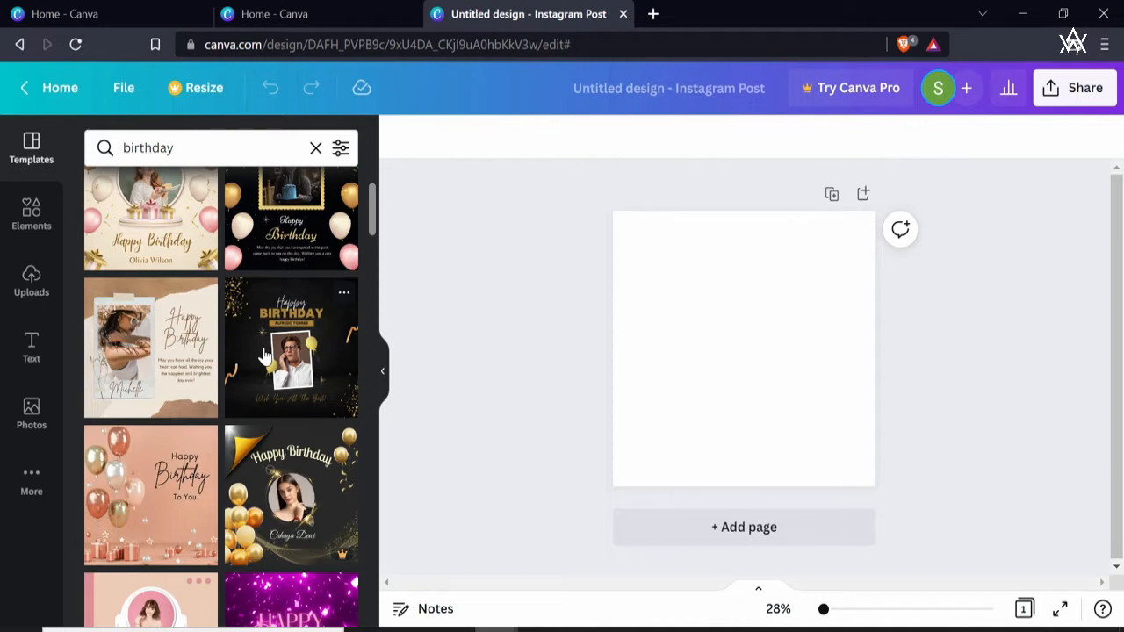
left_click(272, 360)
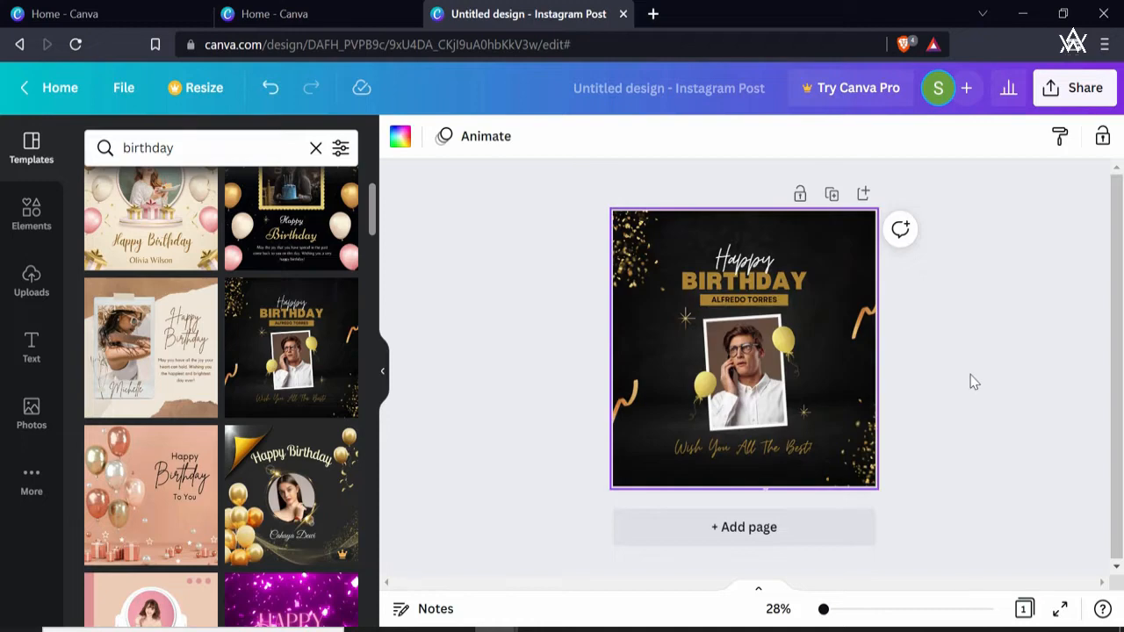
Delete the two yellow balloons on either side of the framed photo
left_click_drag(826, 610, 830, 609)
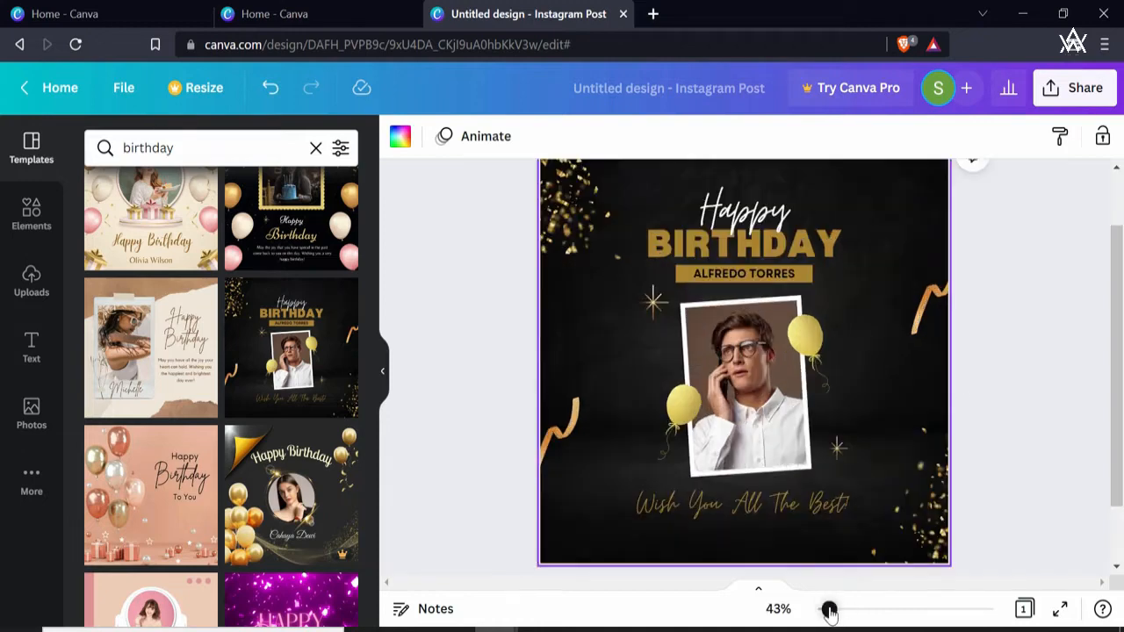
scroll(1121, 395, "down", 1)
left_click_drag(1121, 395, 1121, 352)
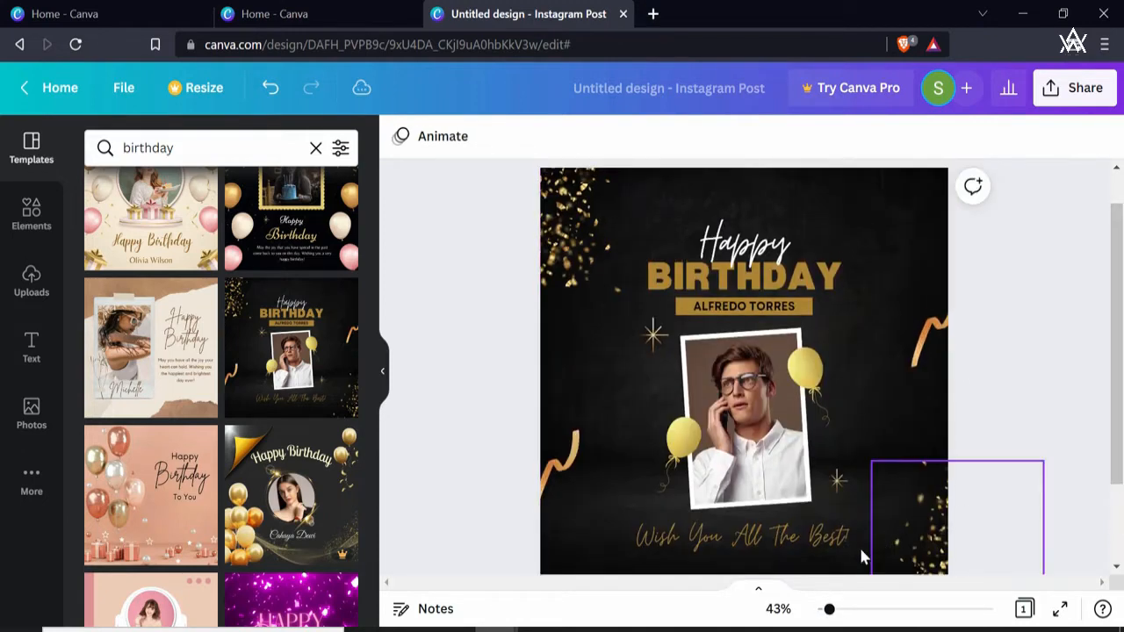
left_click_drag(829, 609, 832, 609)
left_click_drag(1120, 362, 1120, 388)
left_click(838, 361)
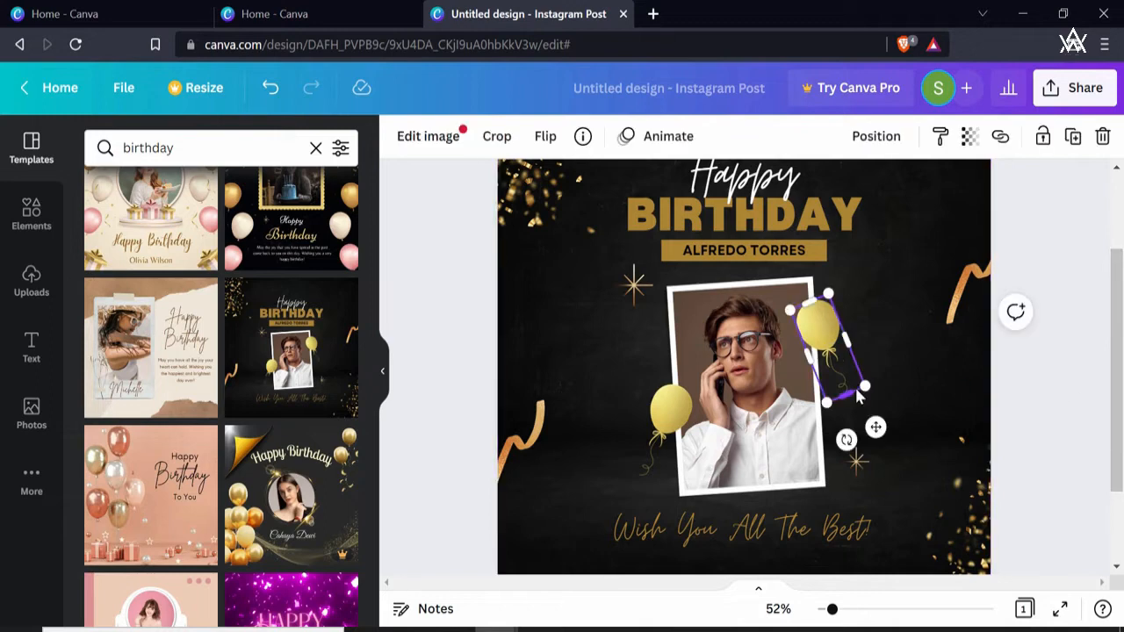
key("Delete")
left_click(671, 420)
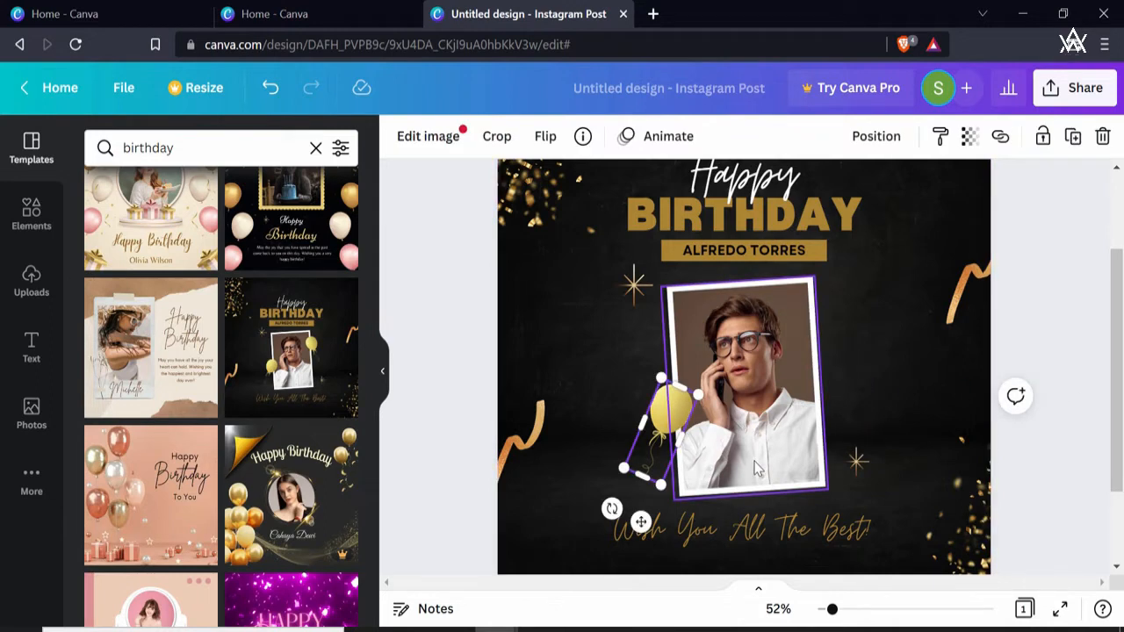
key("Delete")
left_click(632, 447)
scroll(882, 373, "up", 1)
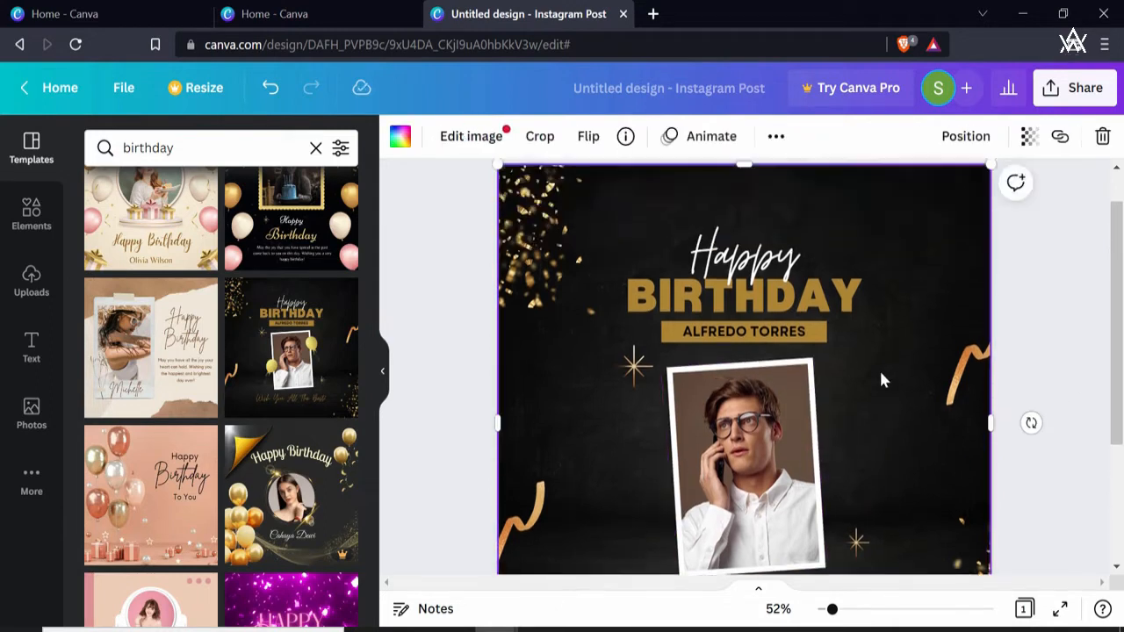
scroll(881, 374, "up", 1)
left_click_drag(1120, 296, 1121, 369)
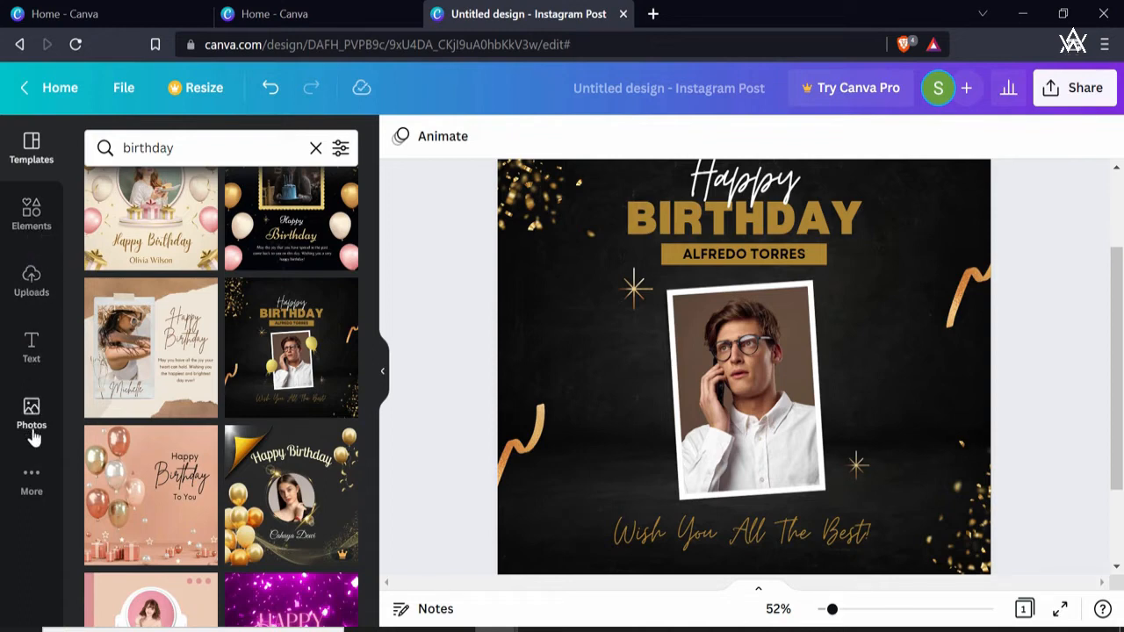
Bring up the /Magic commands, search graphics for balloons, and insert the purple, red and yellow balloon cluster
left_click(885, 396)
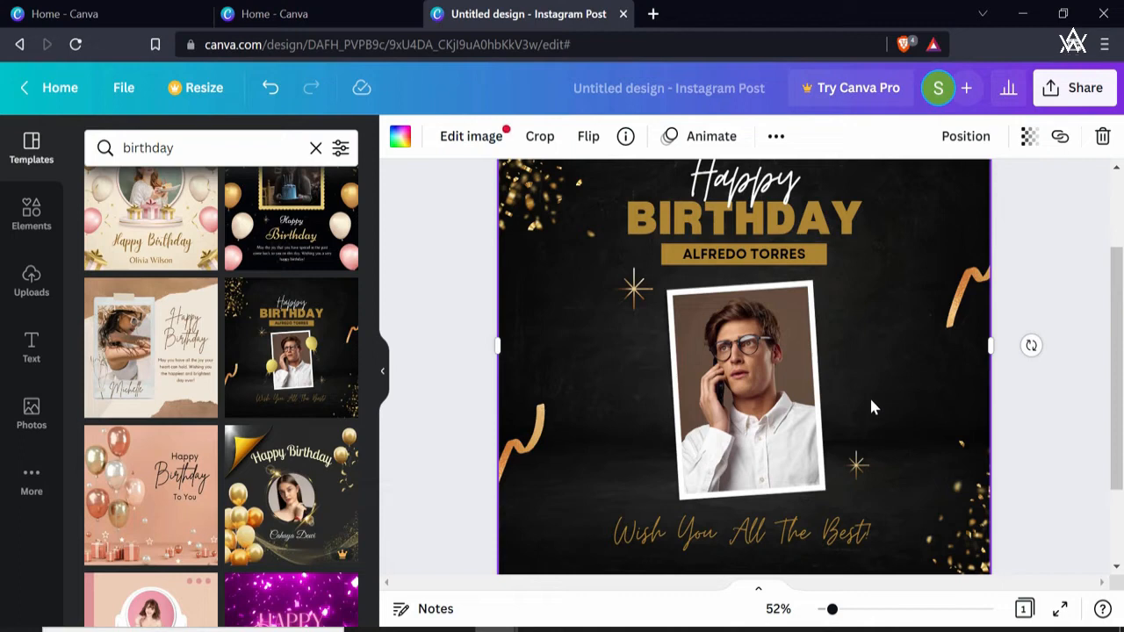
key("slash")
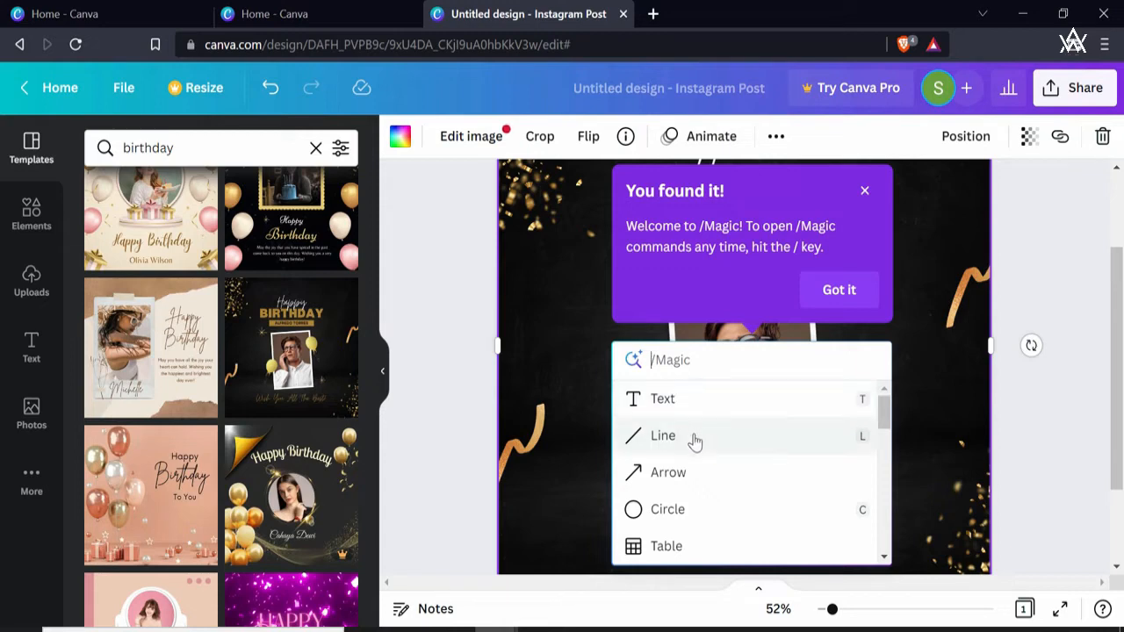
scroll(735, 530, "down", 2)
scroll(736, 524, "down", 8)
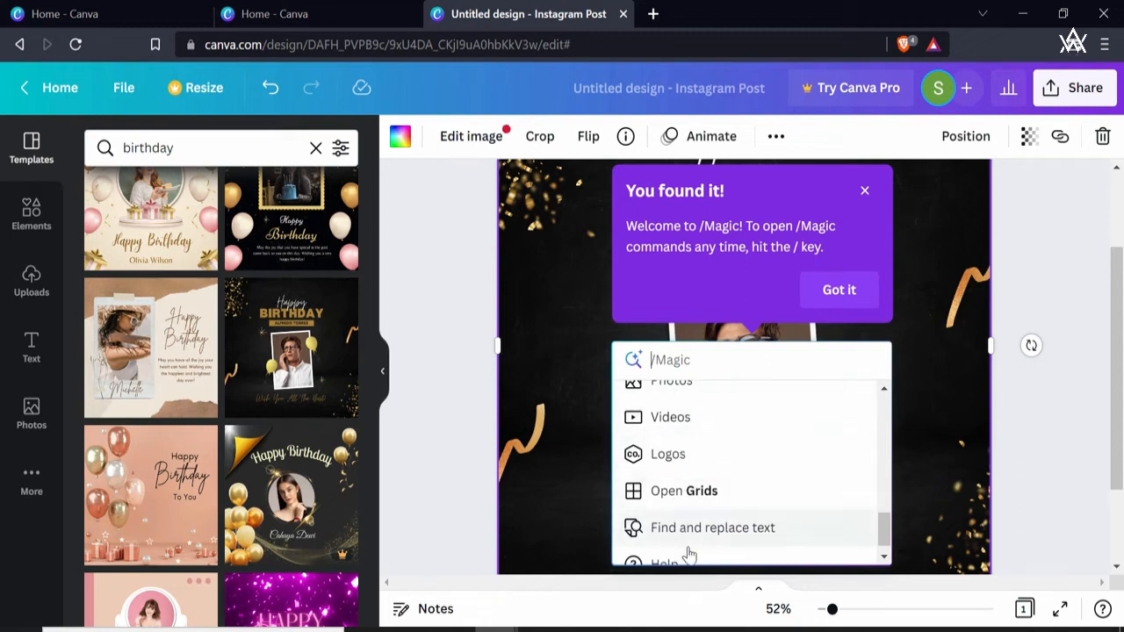
scroll(689, 554, "down", 1)
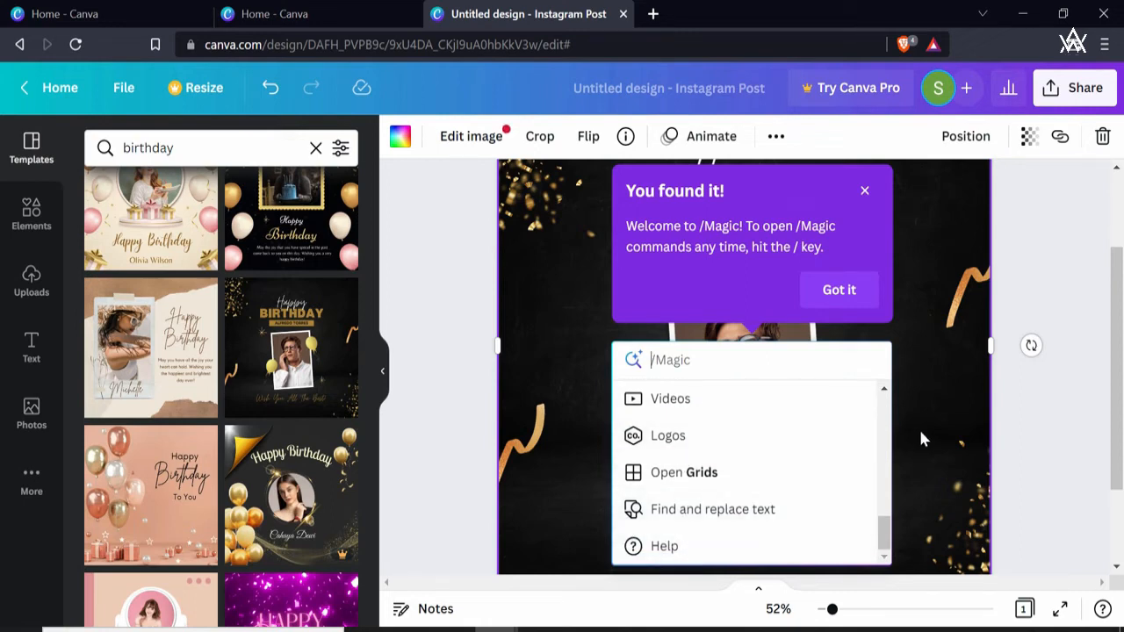
type("bol")
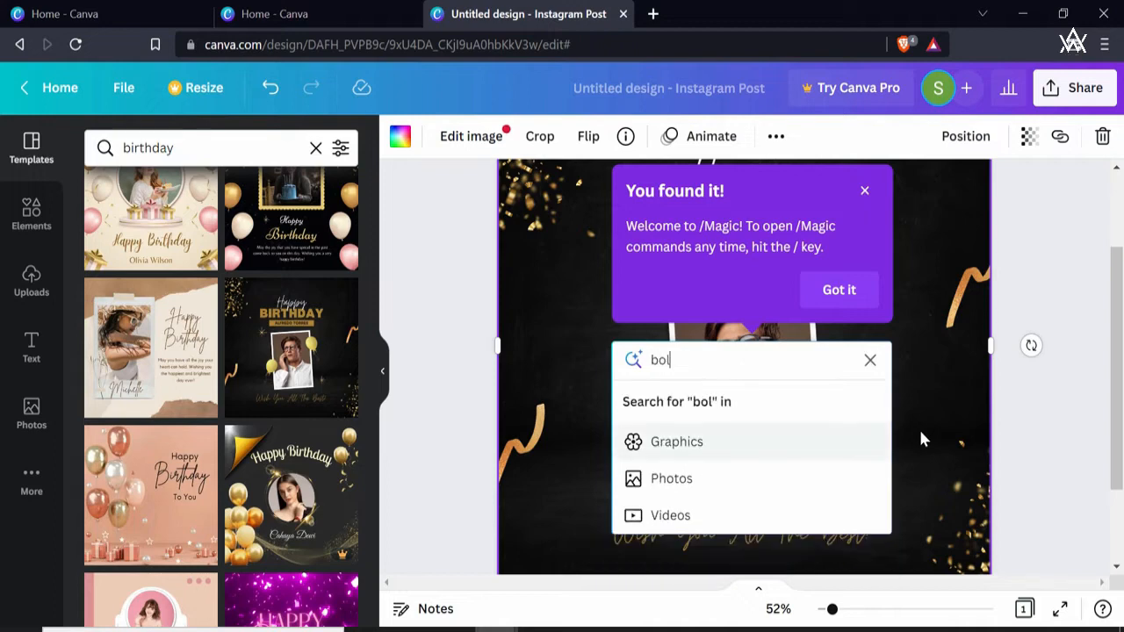
key("BackSpace")
key("BackSpace")
type("alloons")
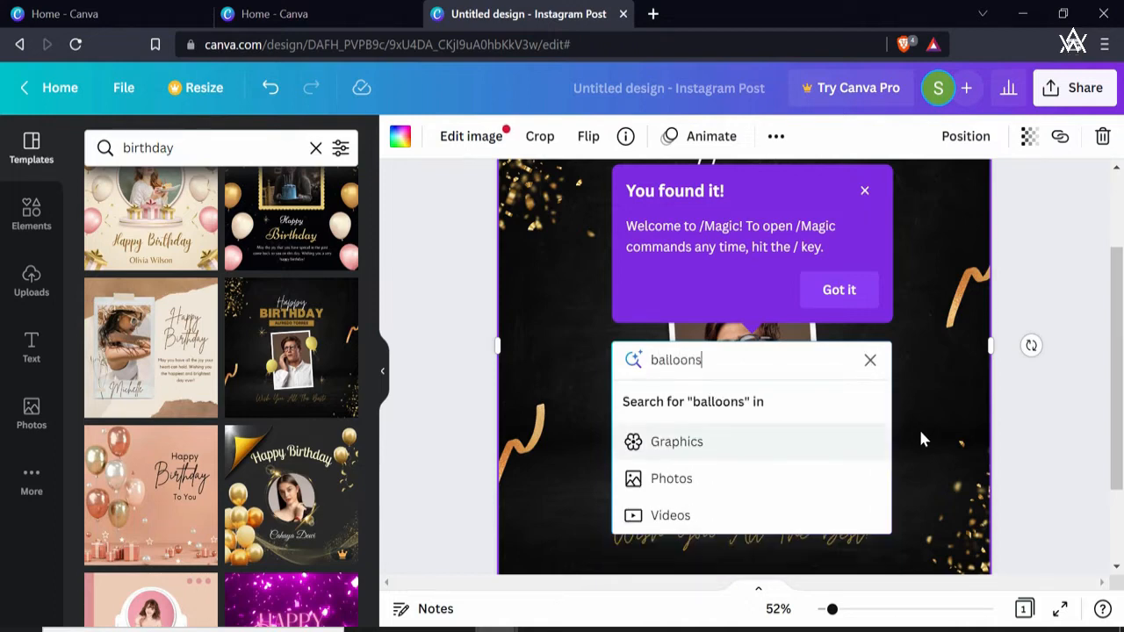
key("Return")
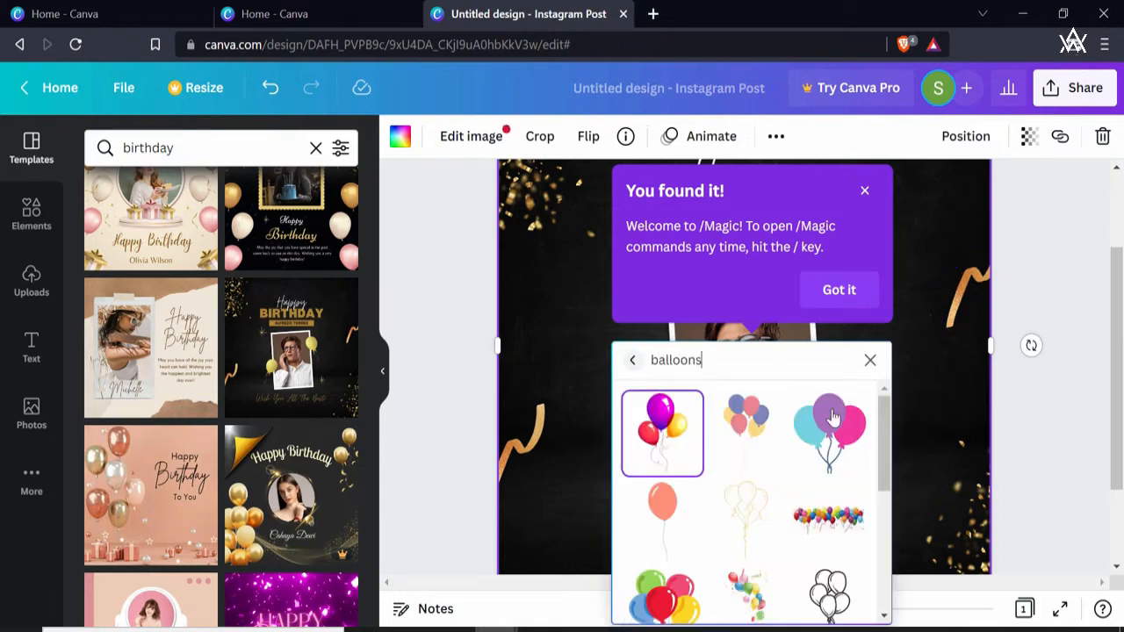
left_click(680, 442)
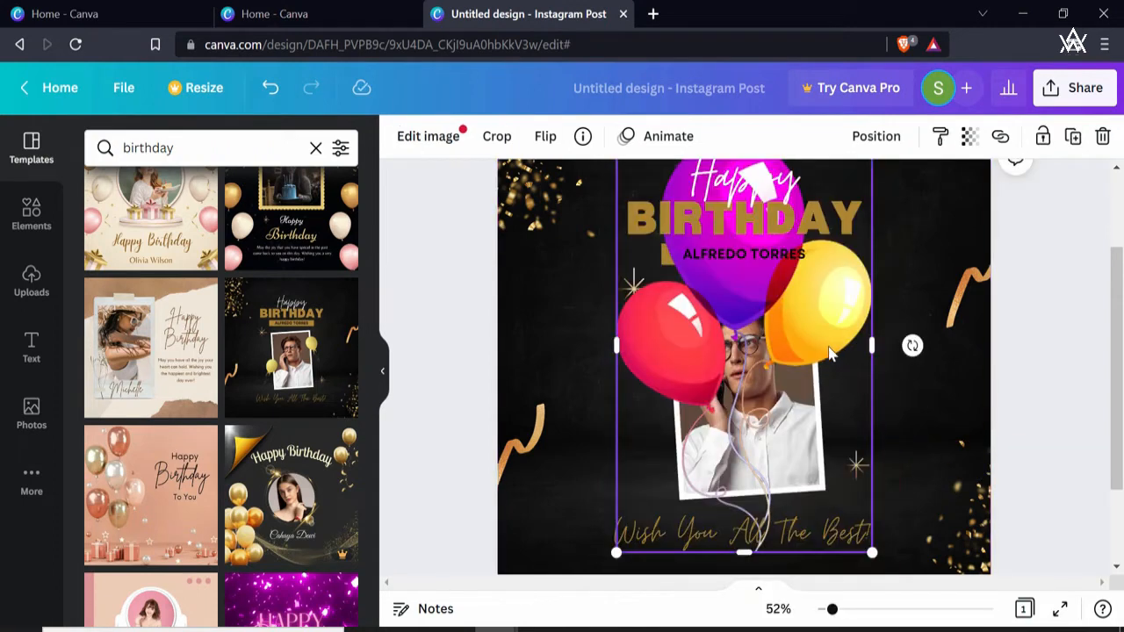
Shrink the balloon cluster and place it against the right edge of the framed photo
left_click_drag(871, 553, 566, 350)
scroll(713, 308, "up", 2)
left_click(713, 308)
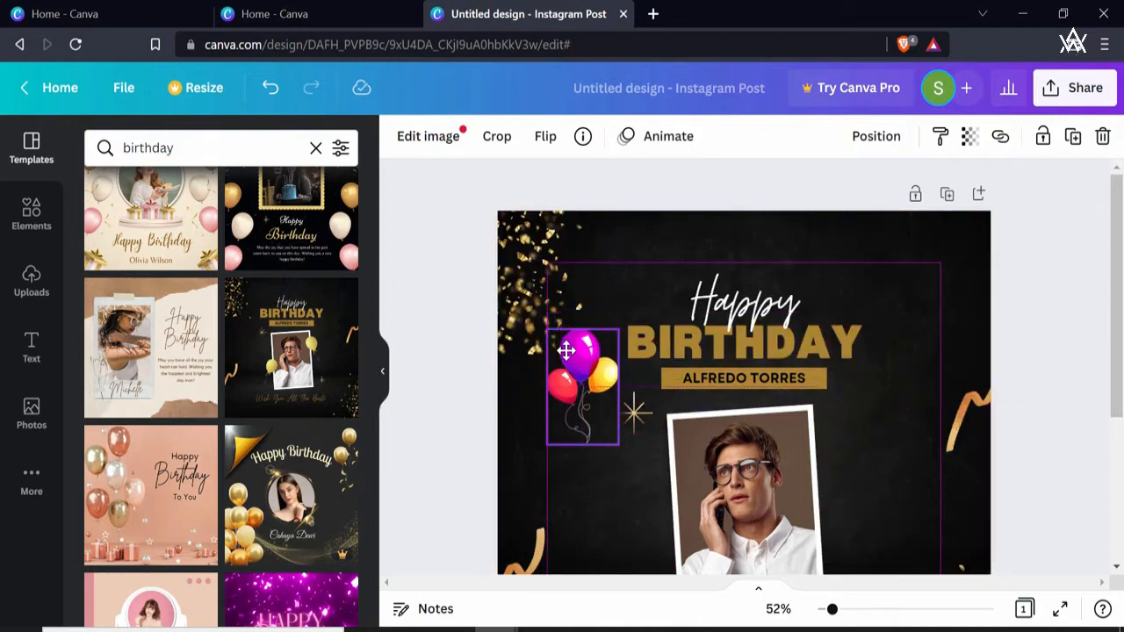
left_click_drag(566, 350, 831, 474)
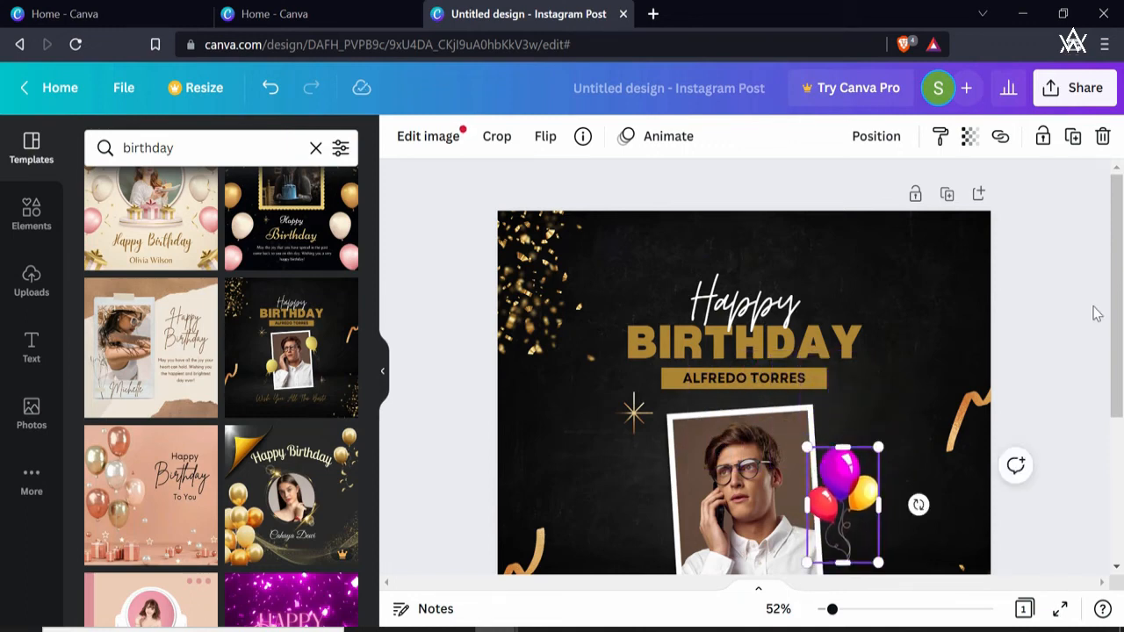
scroll(1095, 311, "down", 3)
key("Escape")
left_click(670, 372)
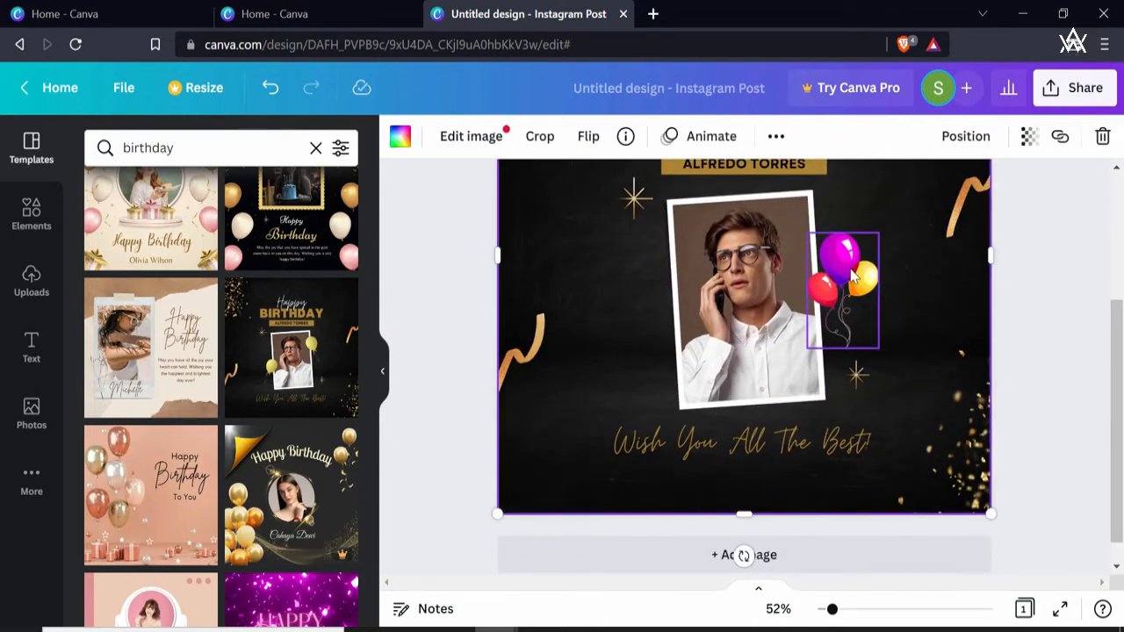
Duplicate the balloon cluster and place the copy at the lower left edge of the framed photo
left_click(839, 299)
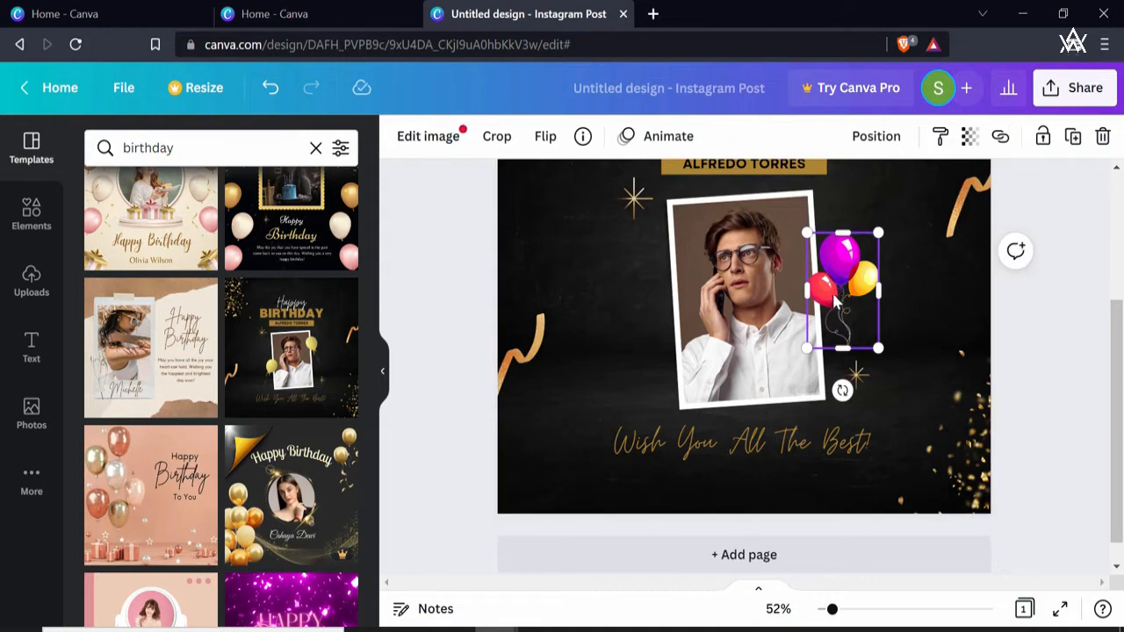
left_click_drag(839, 298, 666, 356)
left_click(935, 311)
scroll(913, 312, "up", 1)
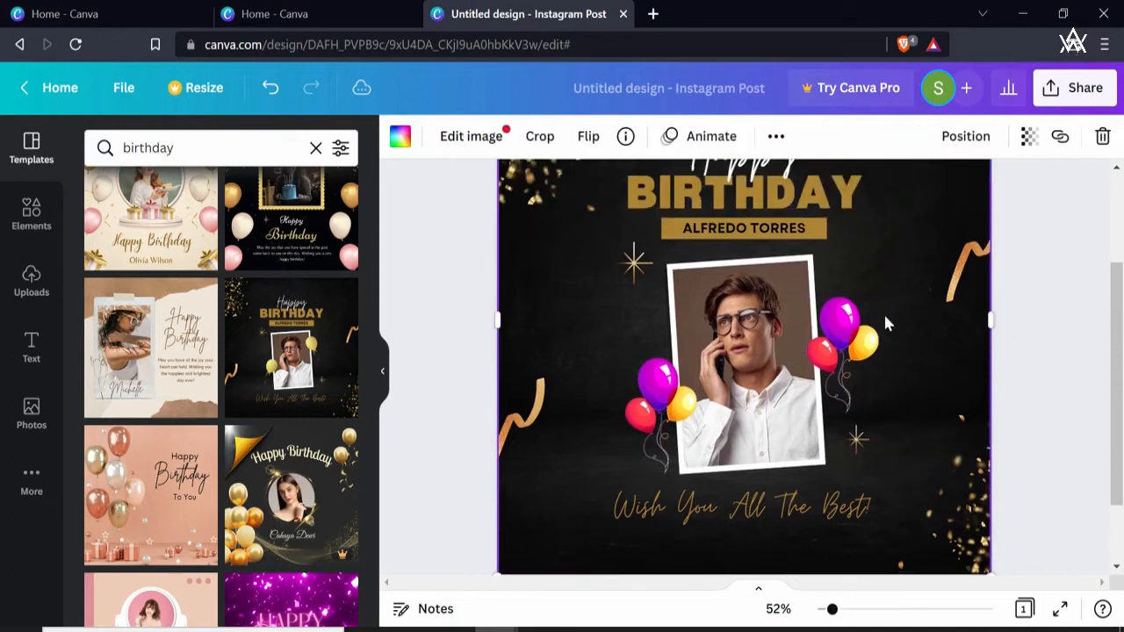
Look over the whole birthday post to check the placement of both balloon clusters
left_click(837, 364)
scroll(901, 296, "up", 1)
scroll(885, 289, "down", 2)
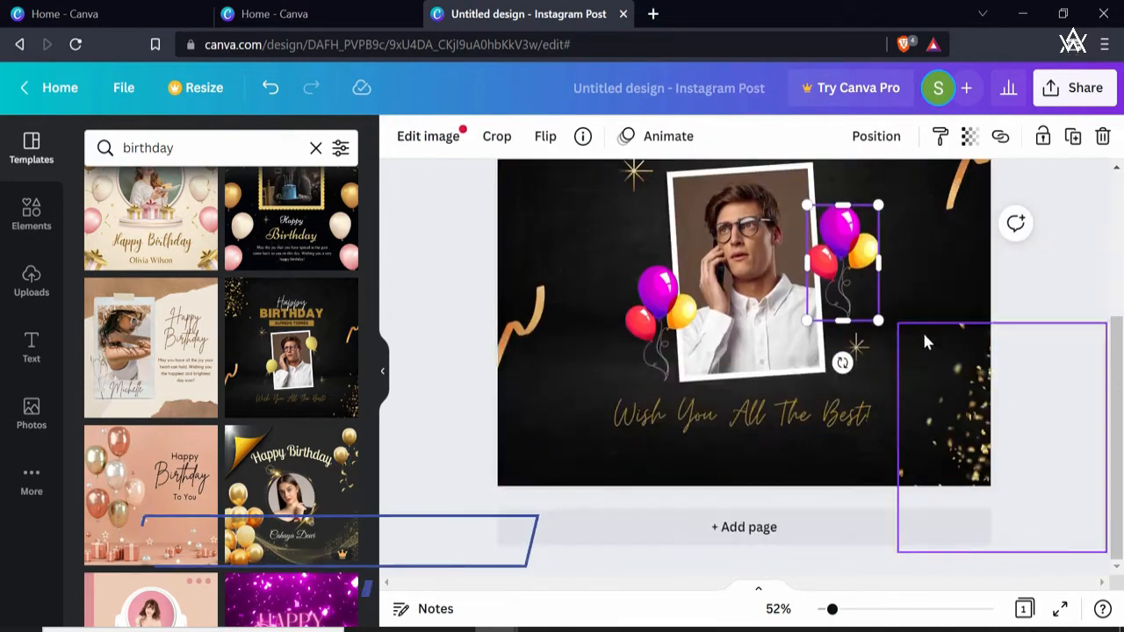
scroll(948, 314, "up", 3)
left_click(940, 293)
scroll(944, 376, "down", 3)
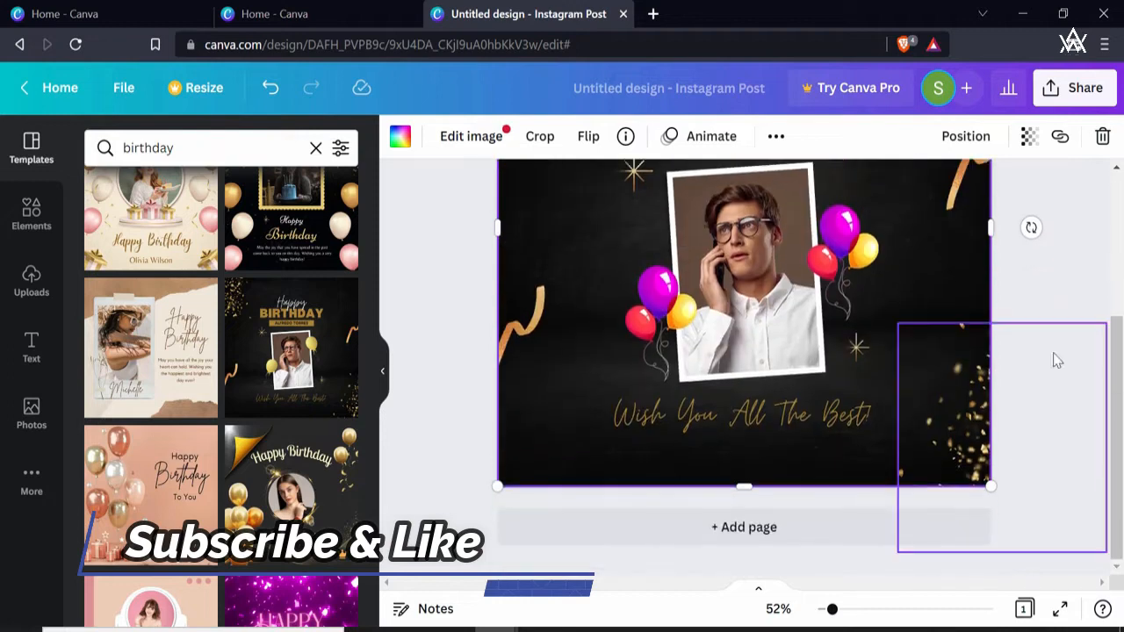
left_click_drag(1122, 376, 1122, 259)
left_click(949, 269)
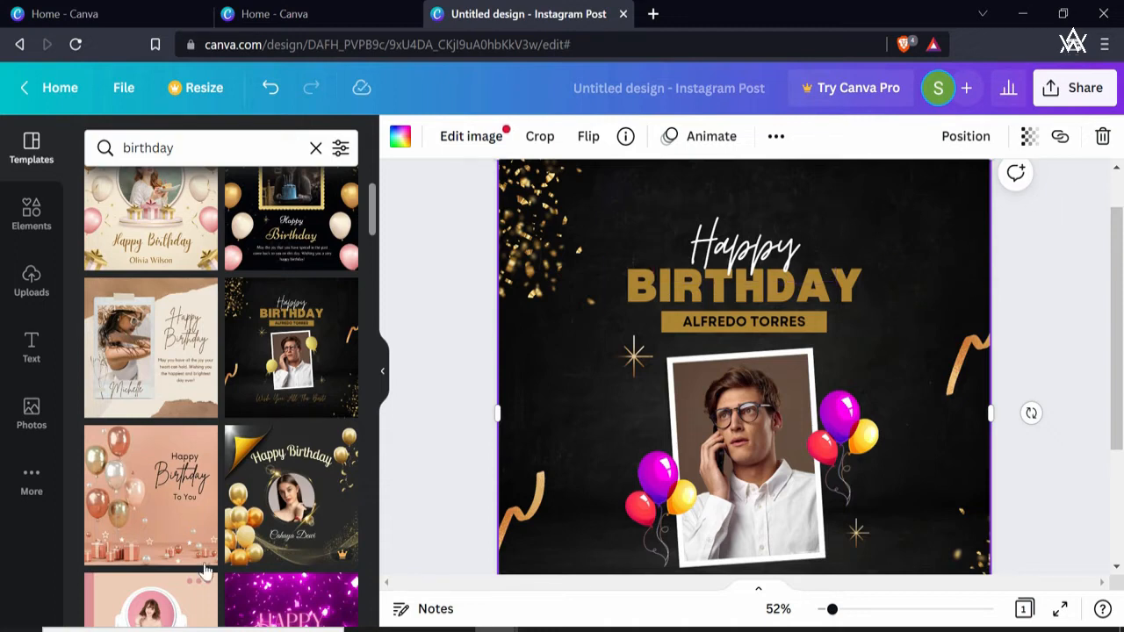
left_click(28, 481)
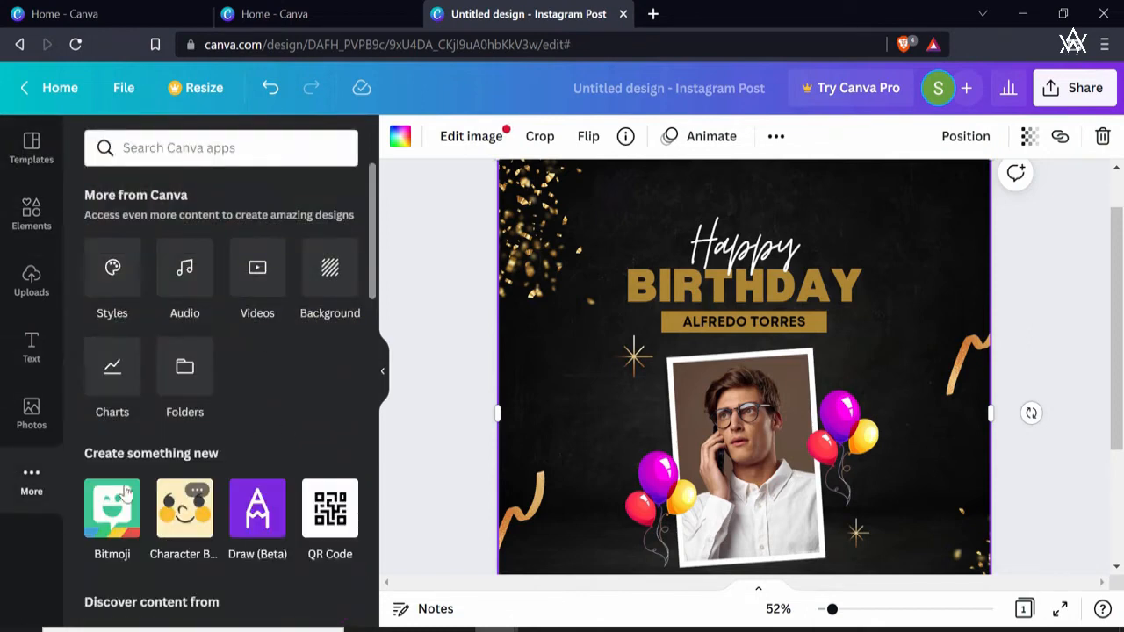
left_click(35, 220)
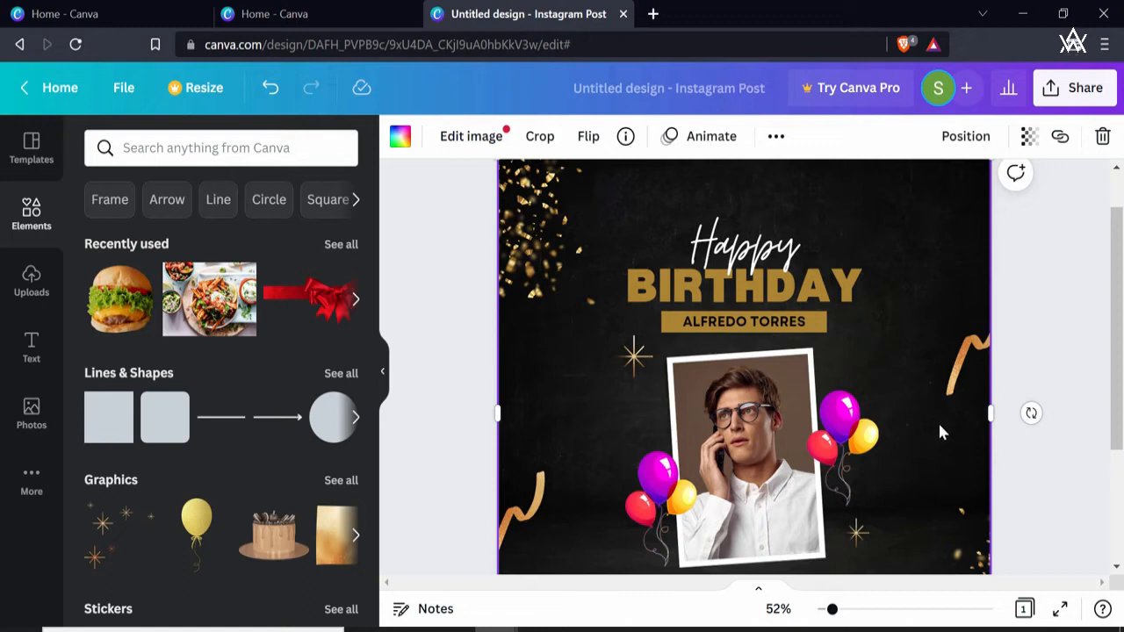
Bring up the /Magic commands, search graphics for birthday, and browse the results
key("slash")
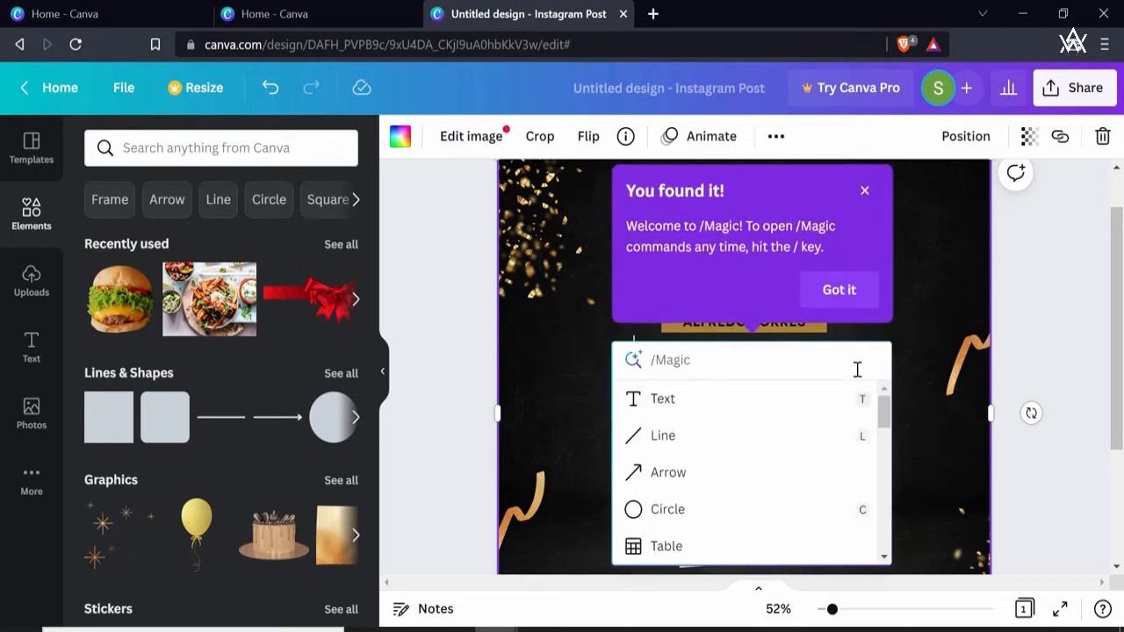
type("b")
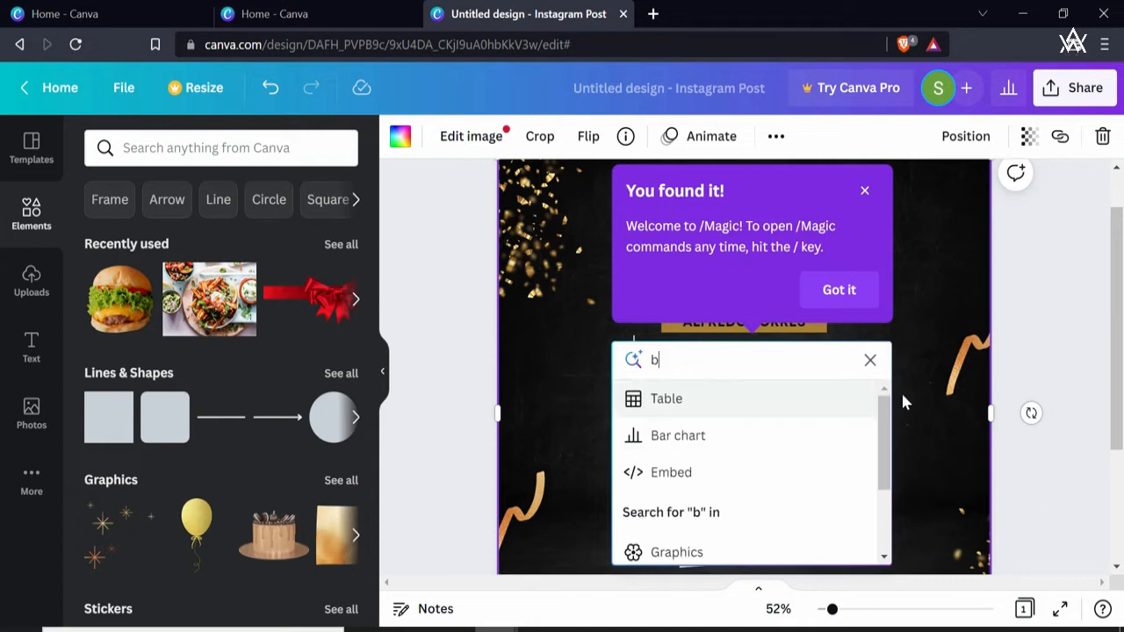
type("irthday")
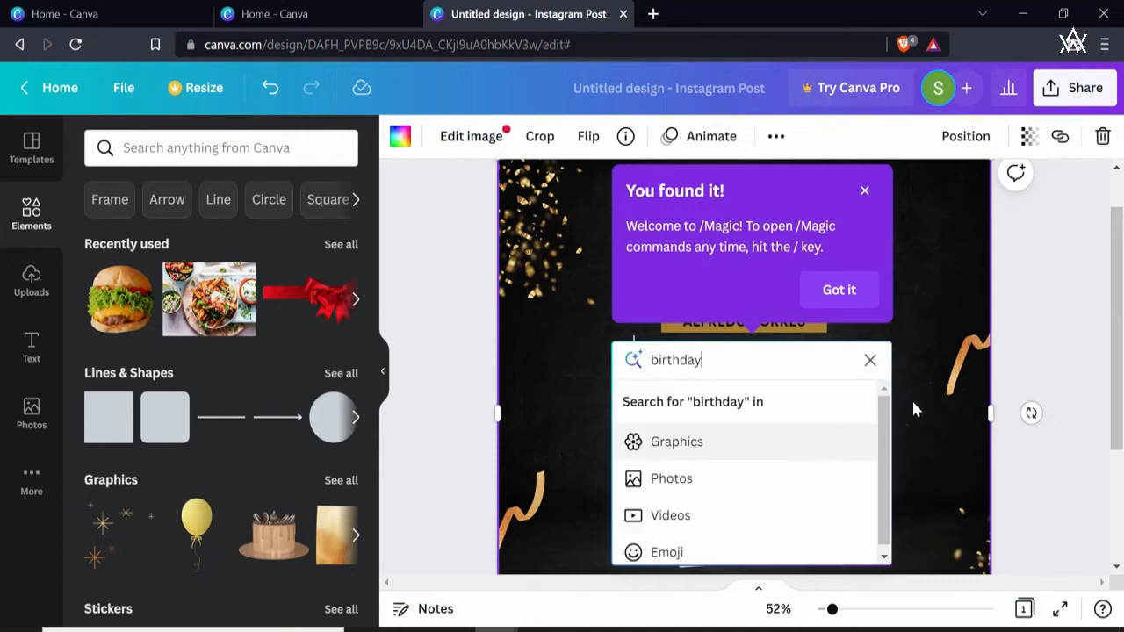
key("Return")
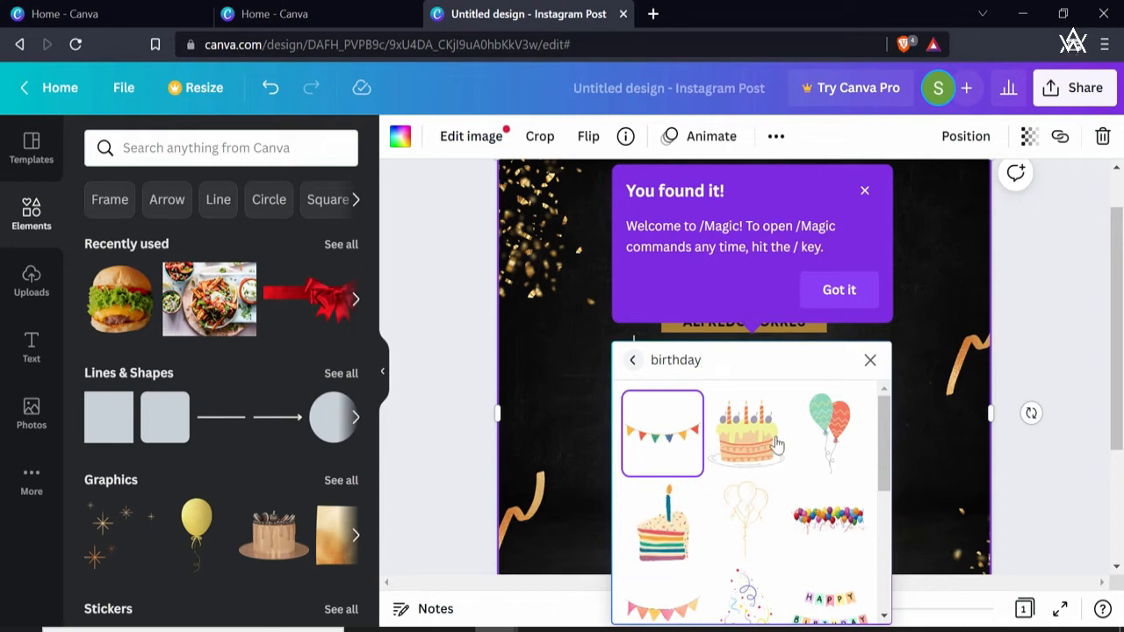
scroll(832, 468, "down", 10)
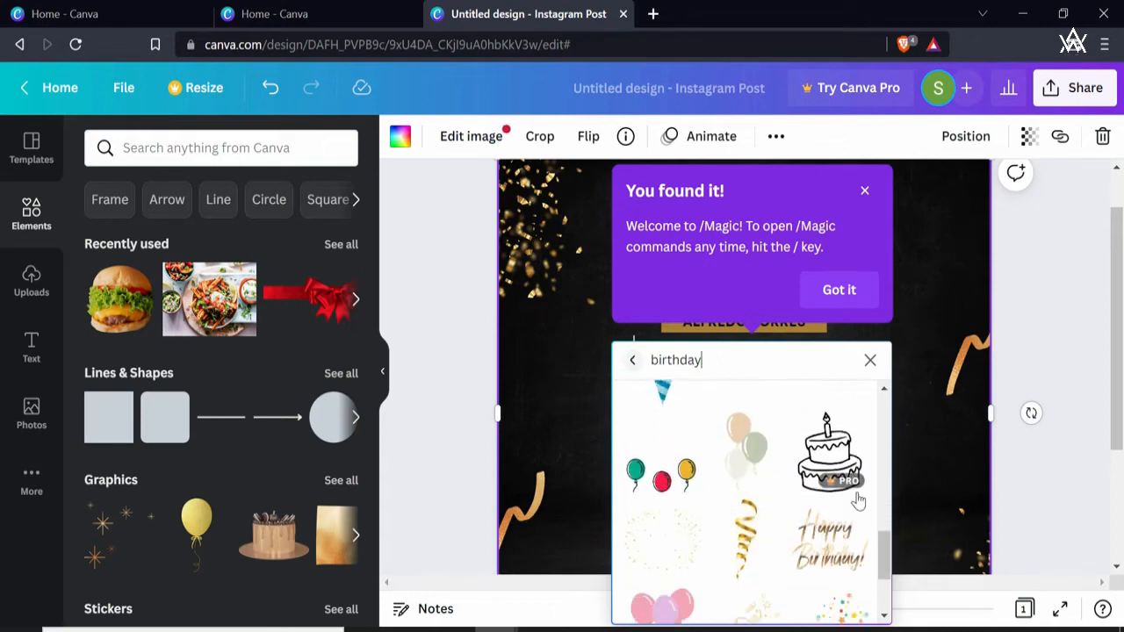
scroll(857, 478, "down", 10)
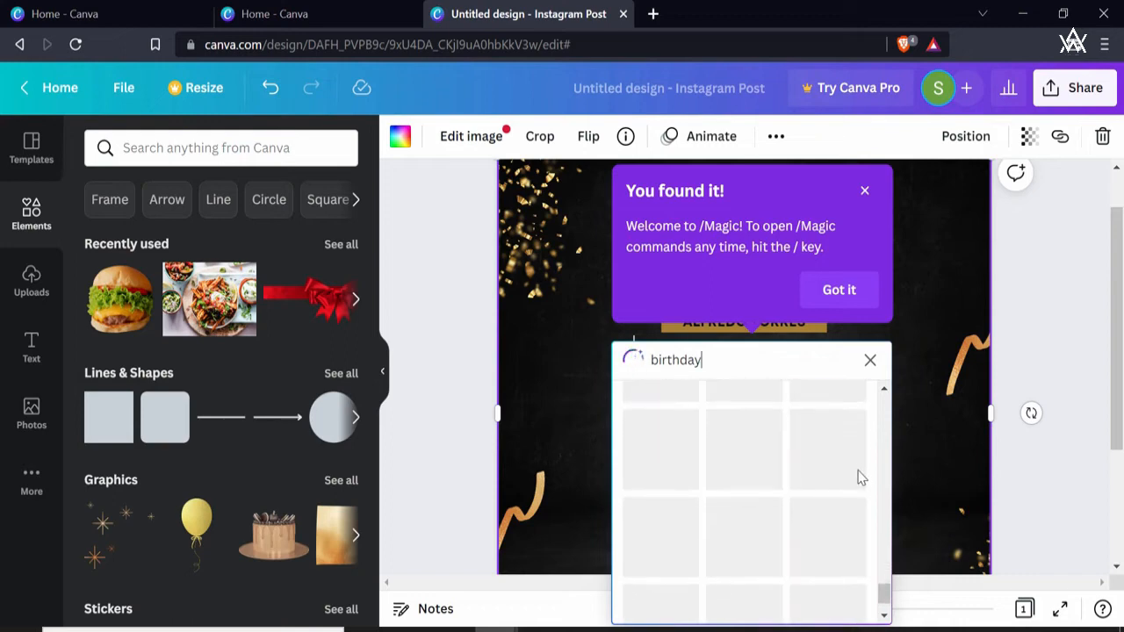
scroll(837, 474, "up", 15)
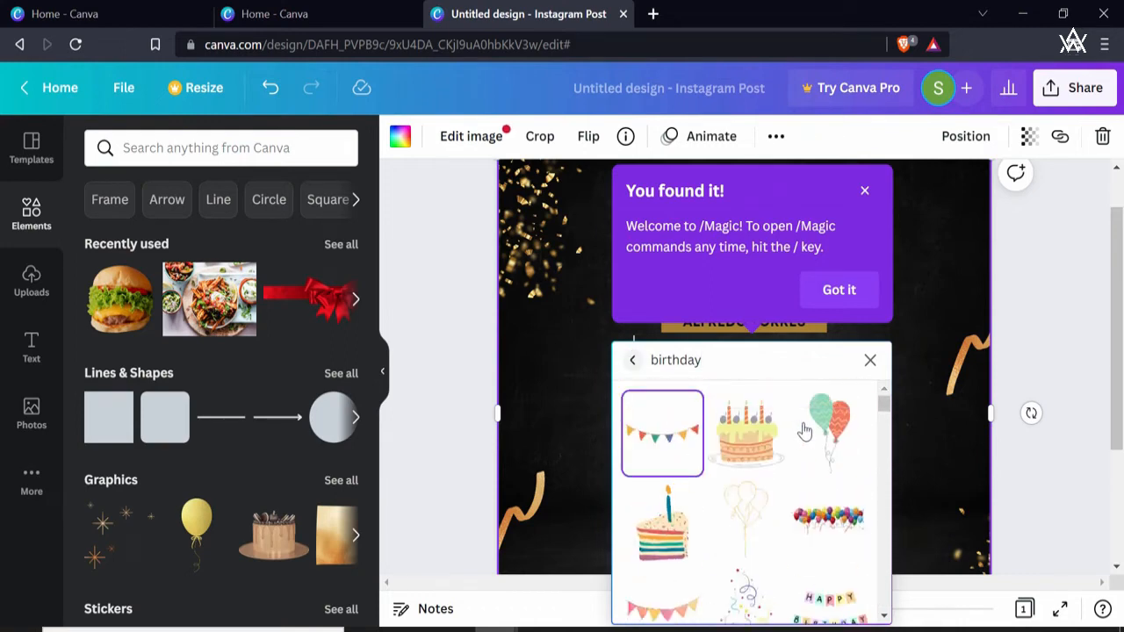
Search the /Magic photos for birthday, try the dark blue photo with paper crowns and confetti, and undo its insertion
left_click(632, 361)
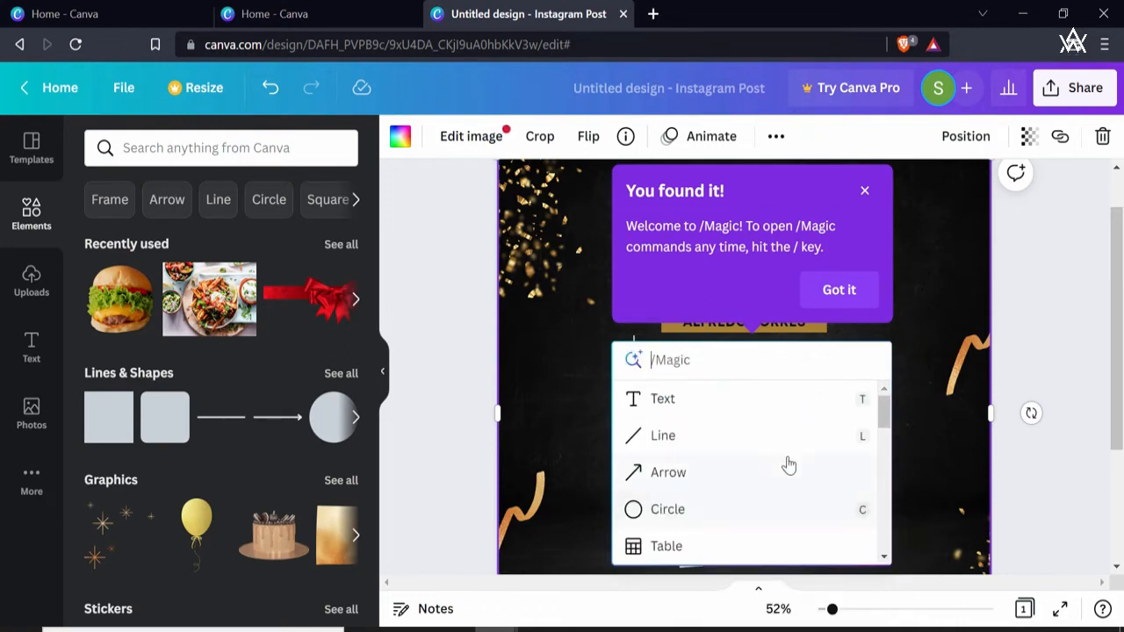
left_click(725, 361)
type("b")
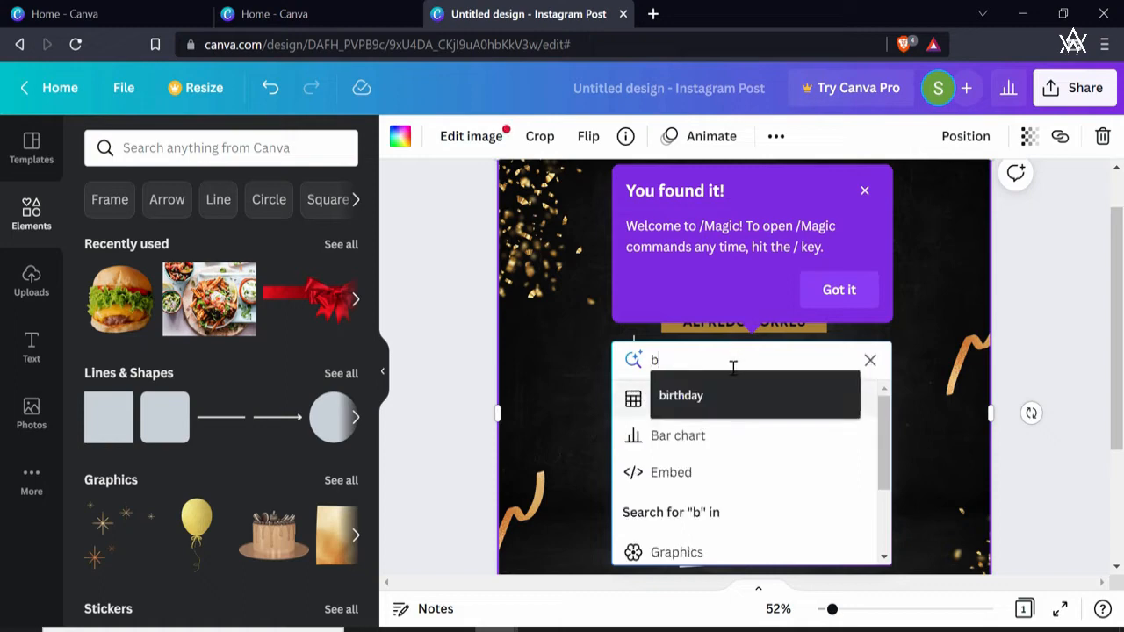
type("irthday")
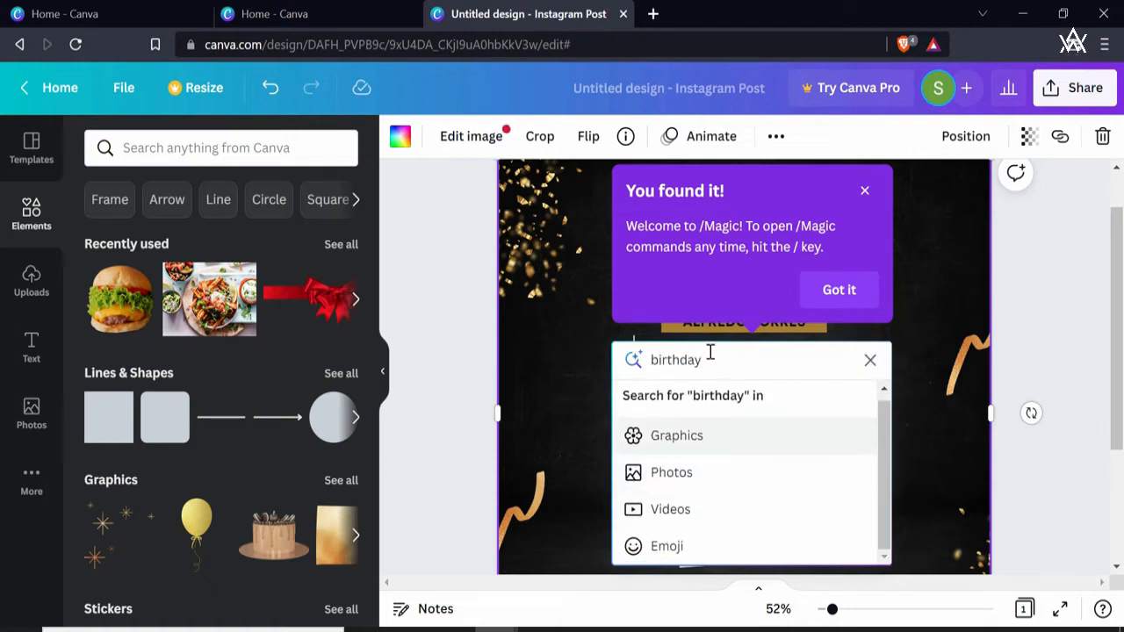
left_click(662, 479)
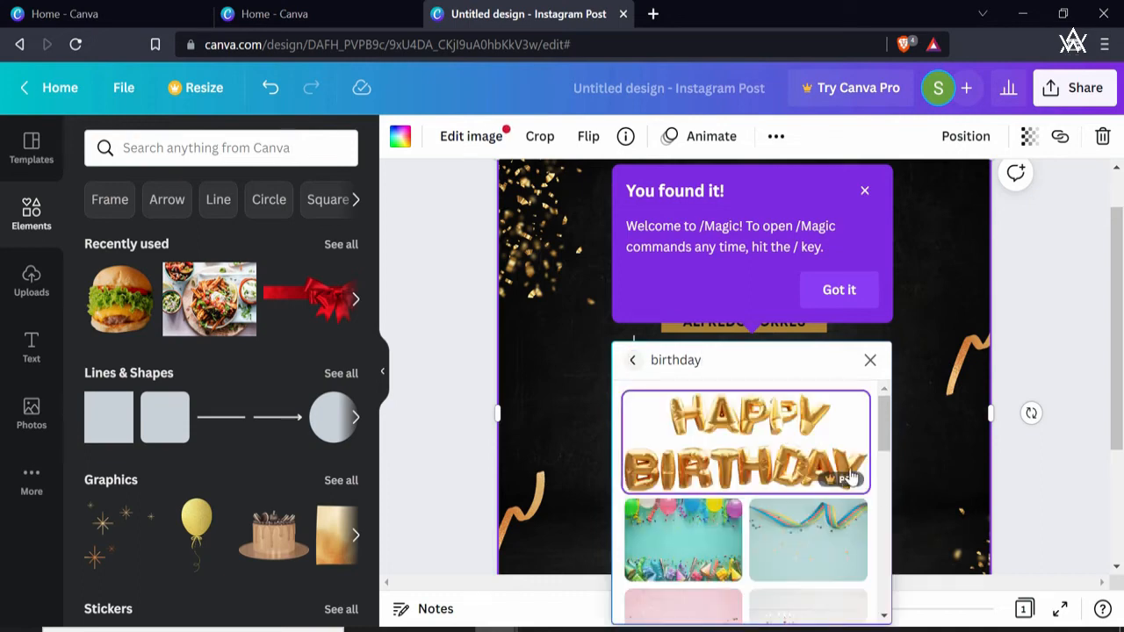
scroll(850, 478, "down", 3)
scroll(857, 511, "down", 5)
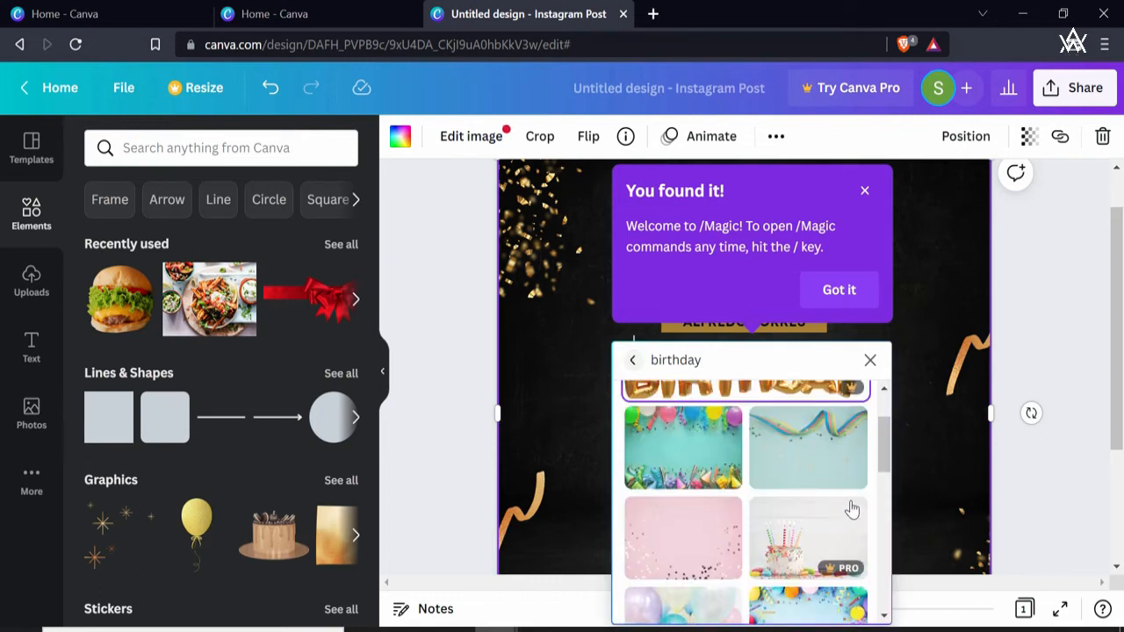
scroll(850, 507, "up", 2)
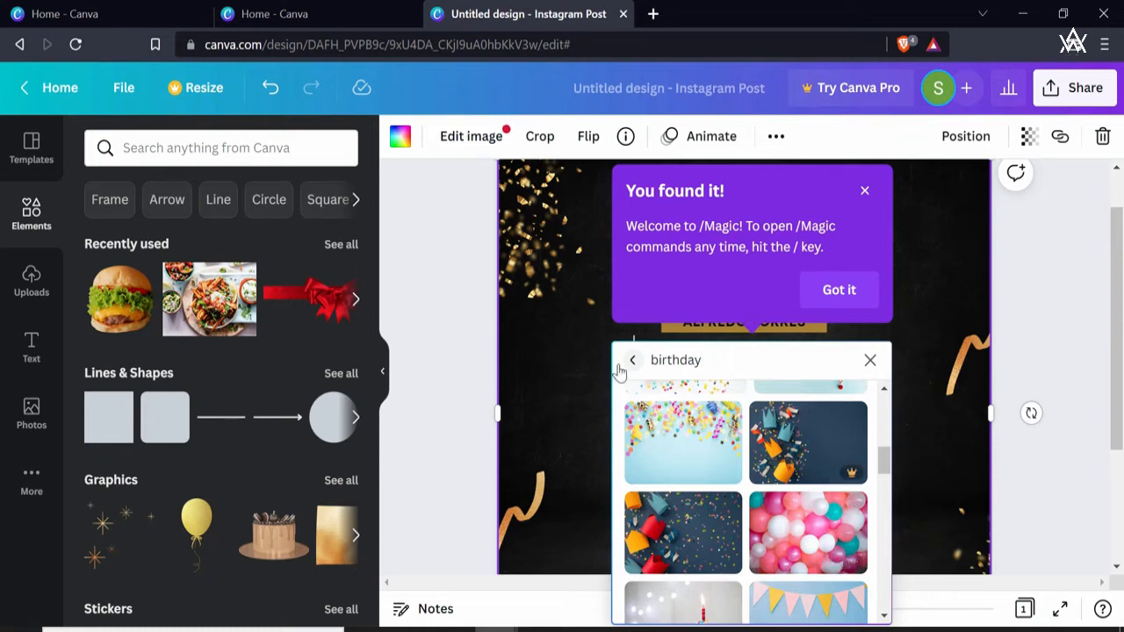
left_click(773, 453)
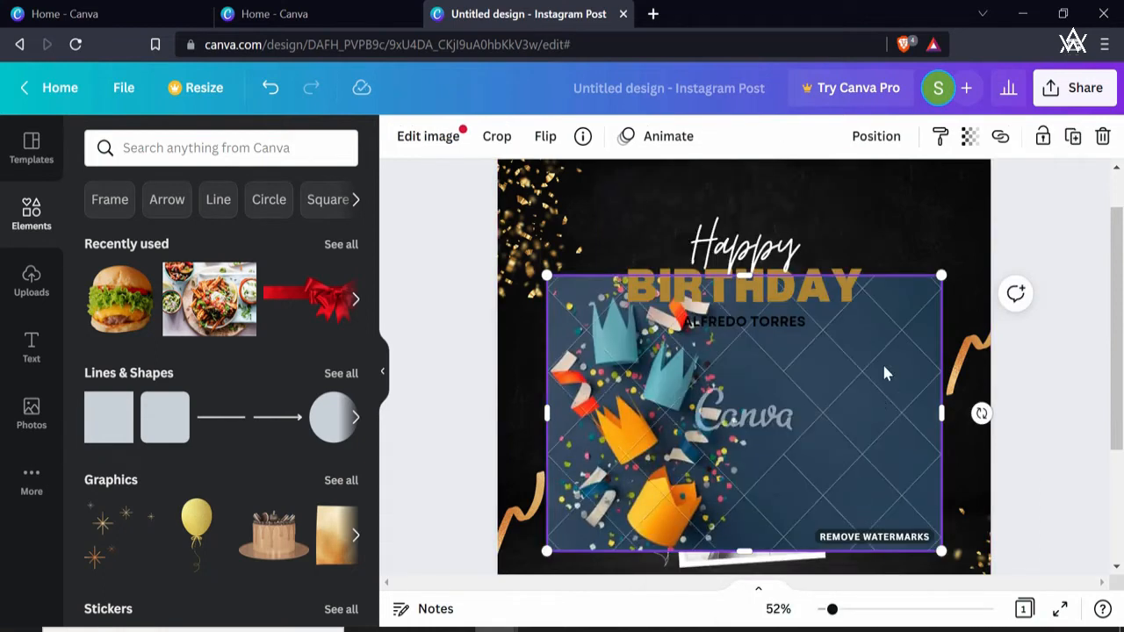
key("ctrl+z")
Search the /Magic photos for birthday, insert the light blue photo with the rainbow ribbon and stars, and make it the design's background
type("/")
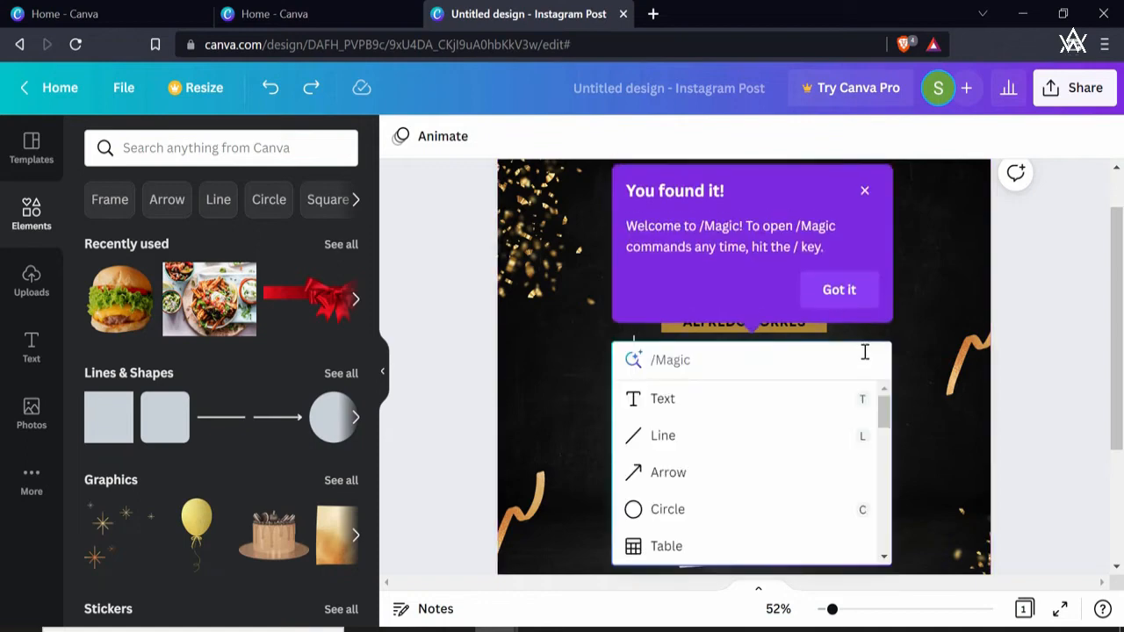
type("birthday")
left_click(722, 490)
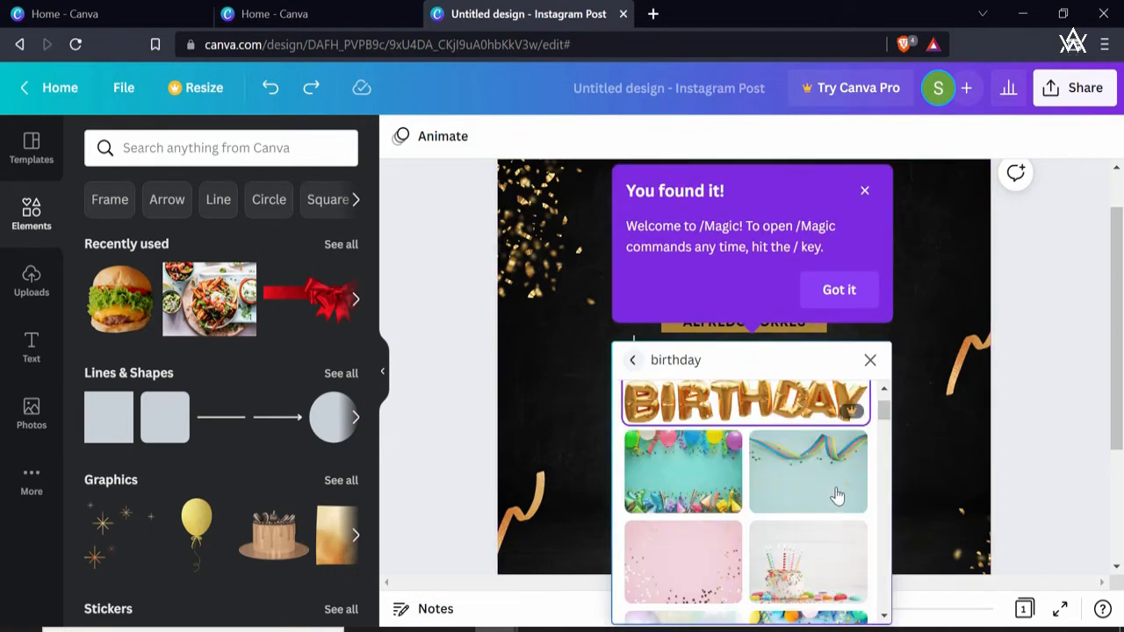
scroll(830, 491, "up", 2)
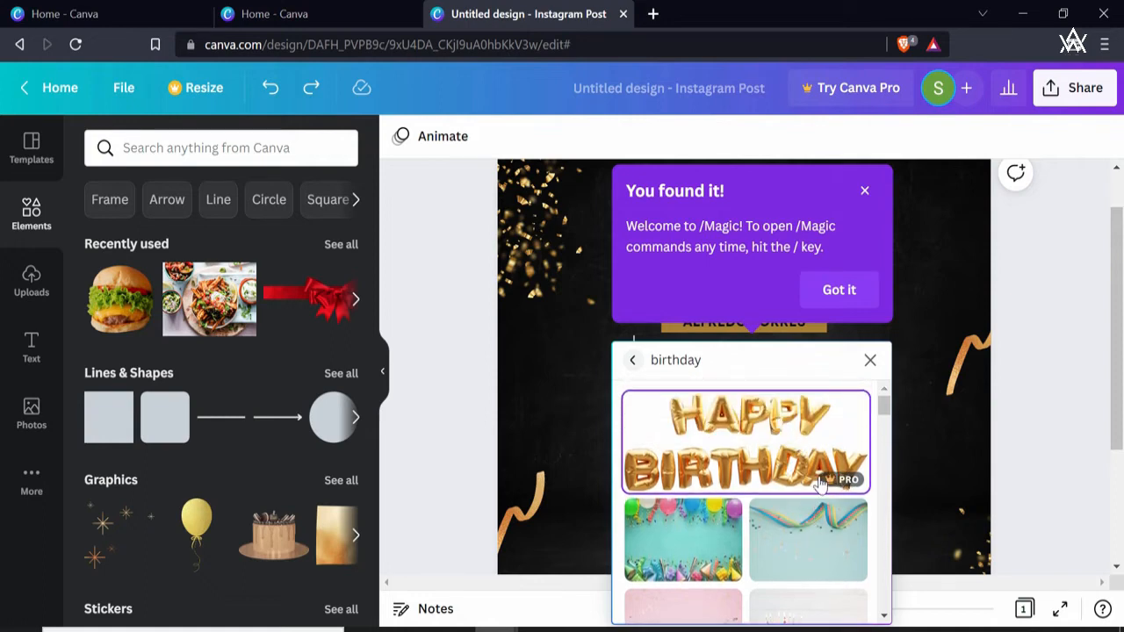
scroll(813, 483, "down", 2)
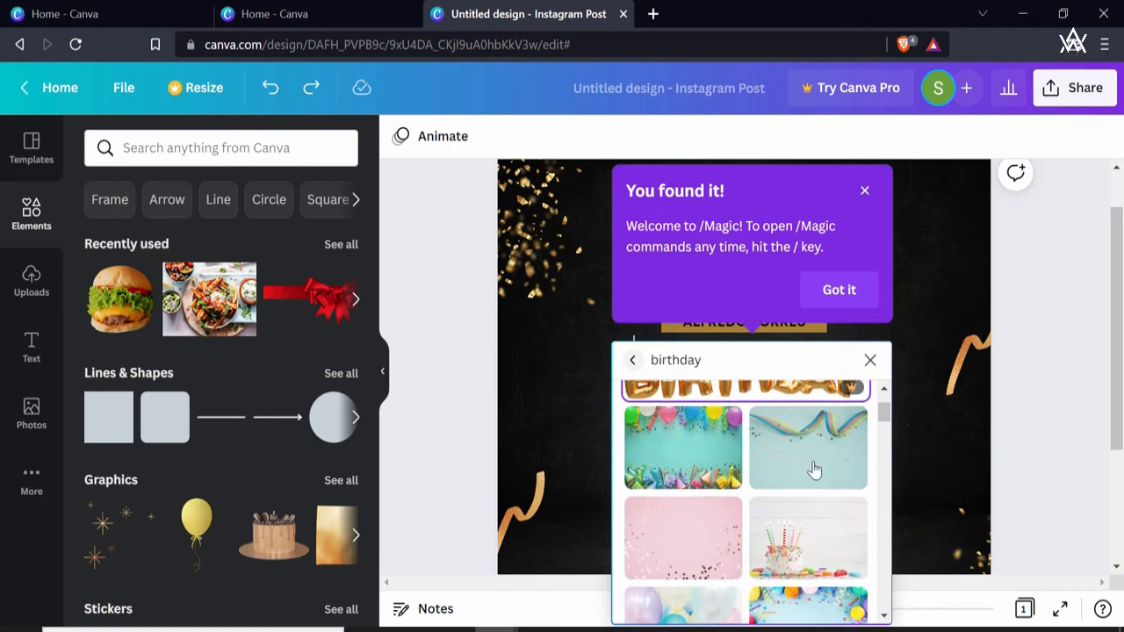
left_click(817, 473)
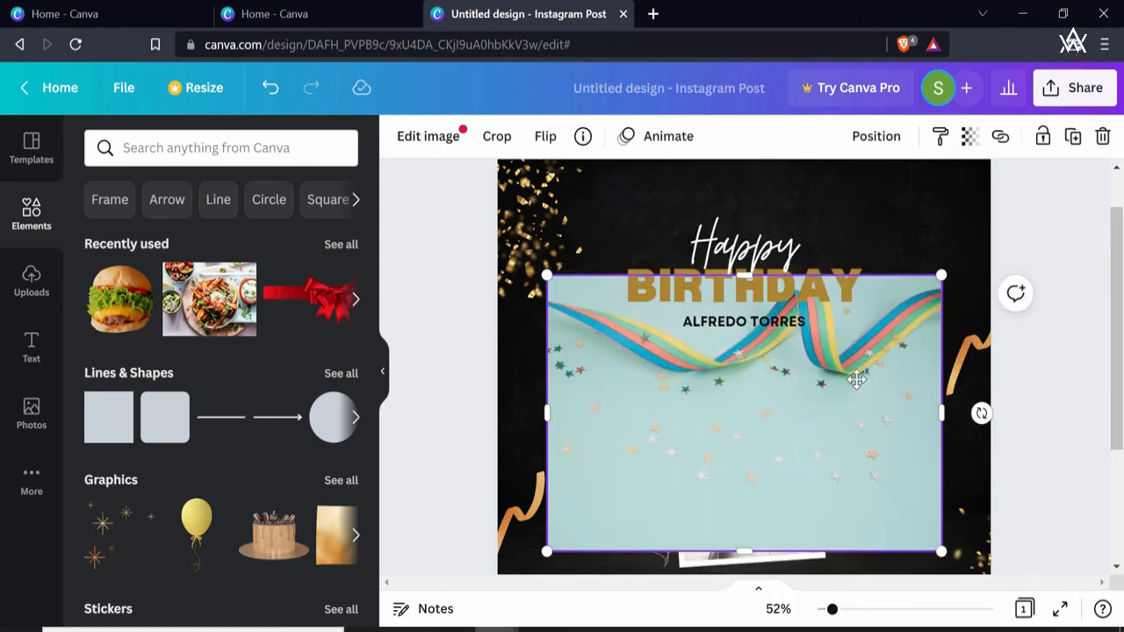
left_click_drag(856, 380, 839, 347)
left_click(916, 364)
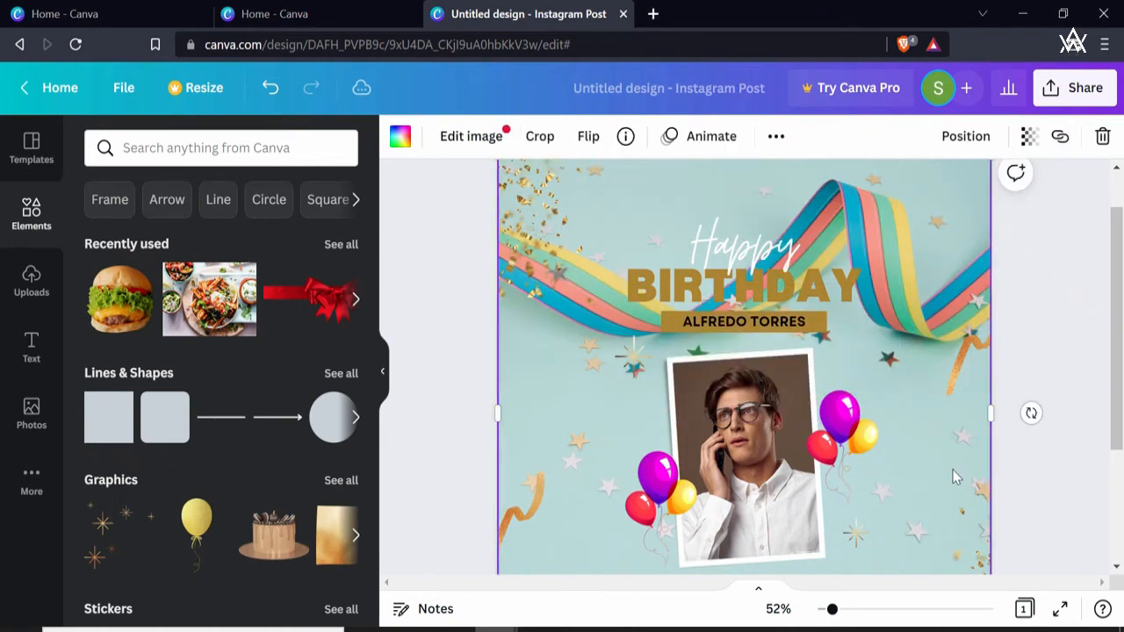
Change the text color of the BIRTHDAY heading to dark brown
left_click(805, 291)
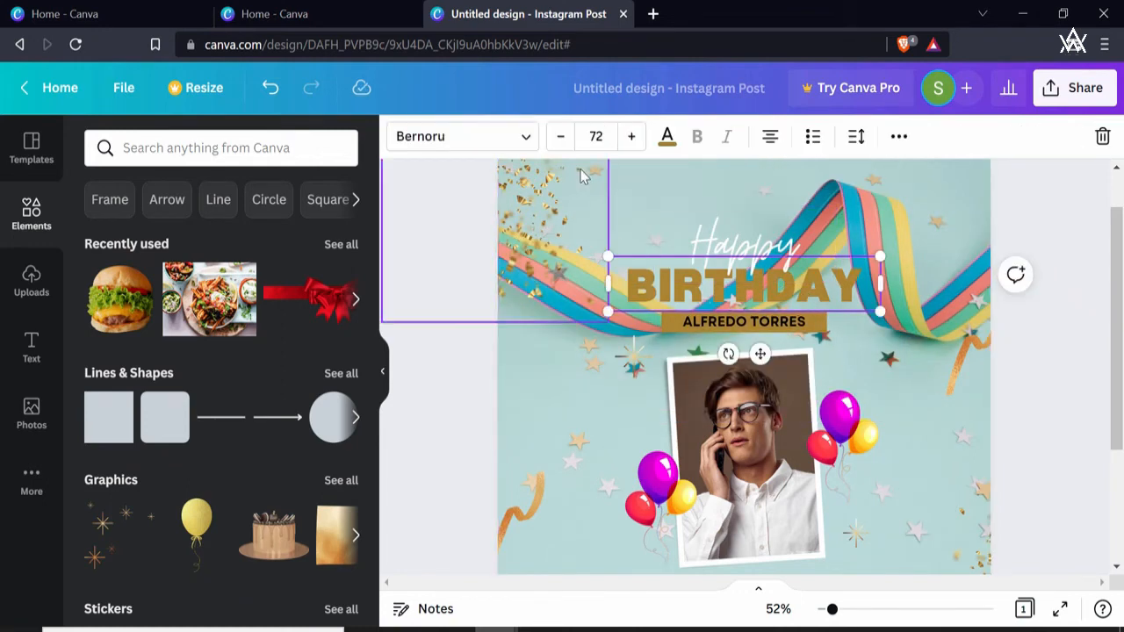
left_click(667, 136)
scroll(334, 427, "down", 2)
left_click(338, 434)
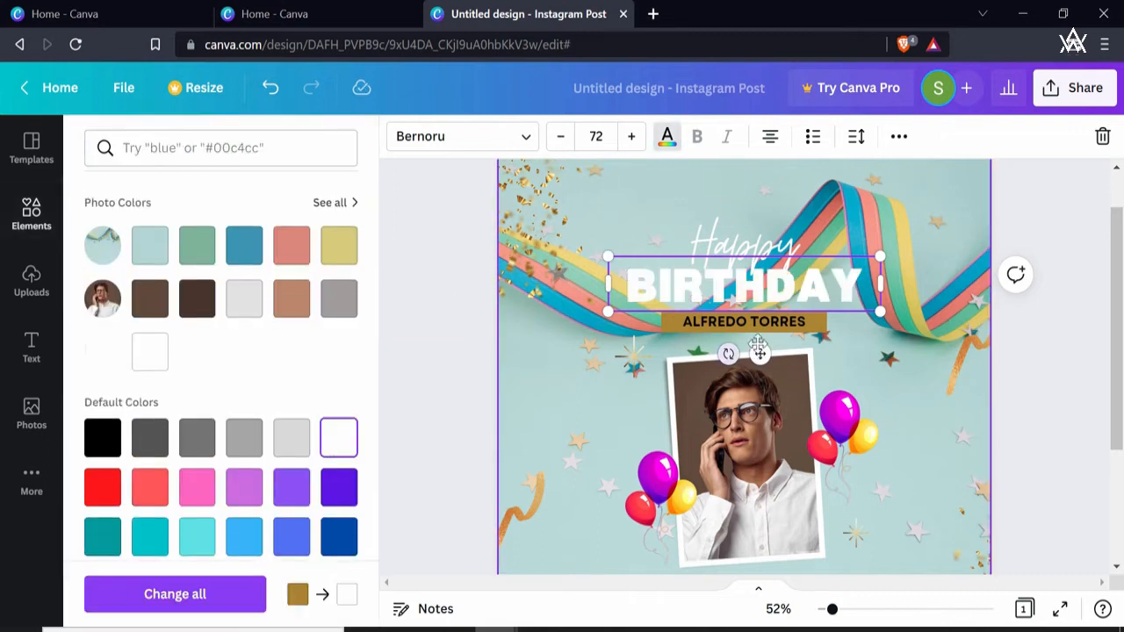
double_click(613, 307)
Shrink the Happy text and move it up and left, then reduce the BIRTHDAY heading to size 57.9 and place it directly beneath
left_click(754, 326)
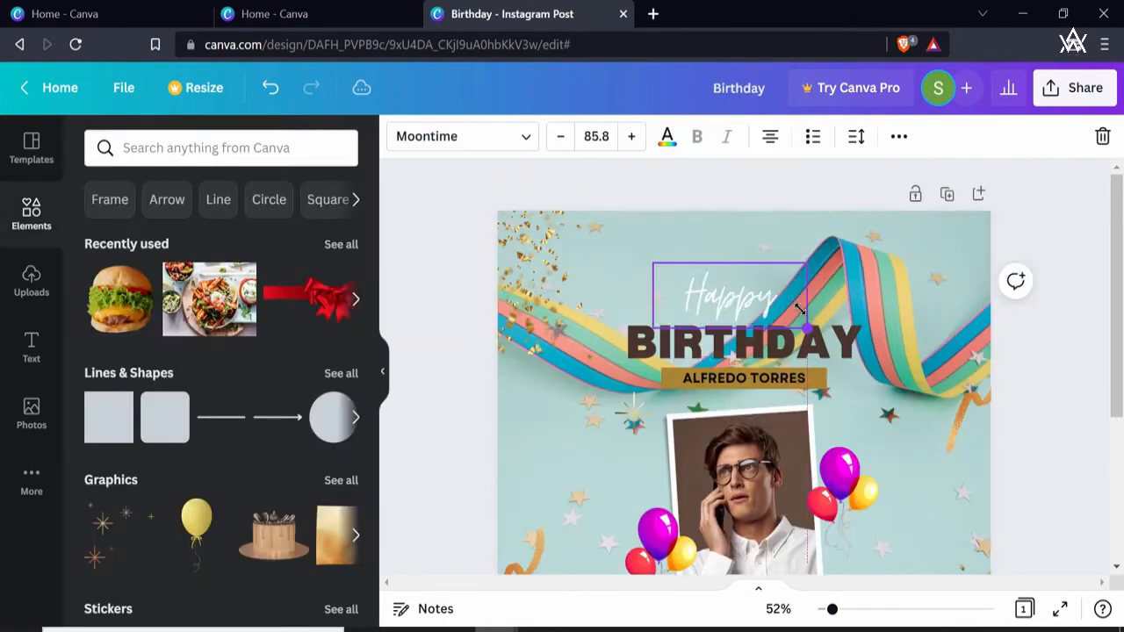
left_click_drag(807, 328, 792, 321)
left_click_drag(730, 269, 693, 225)
left_click(834, 347)
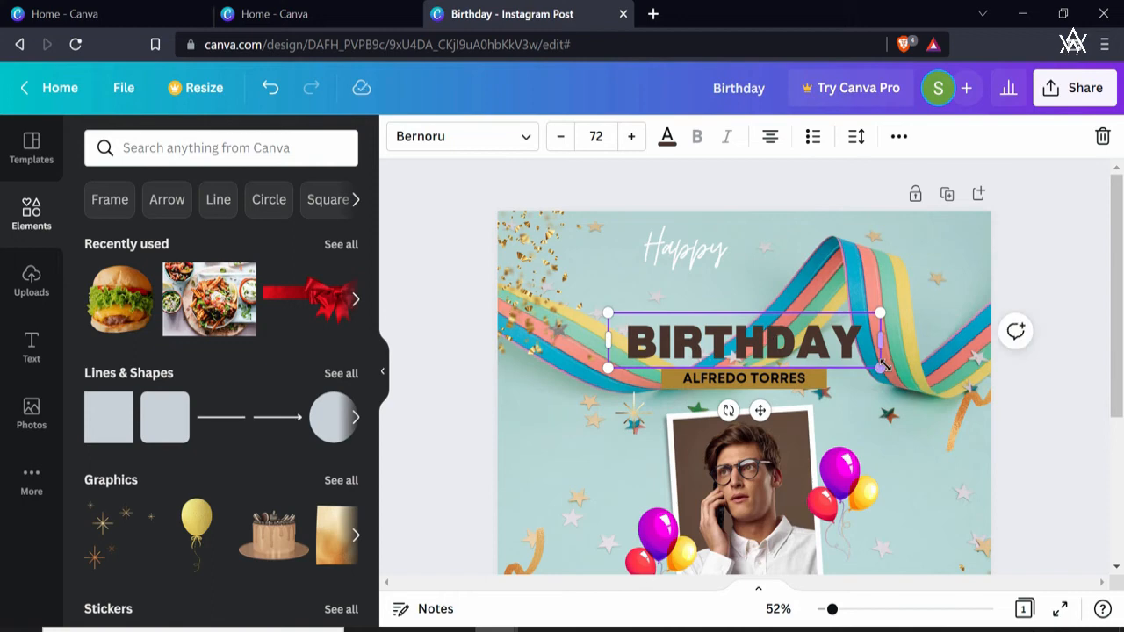
left_click_drag(867, 354, 757, 288)
Recolor the name banner above the photo black and set its name text to white
left_click(786, 379)
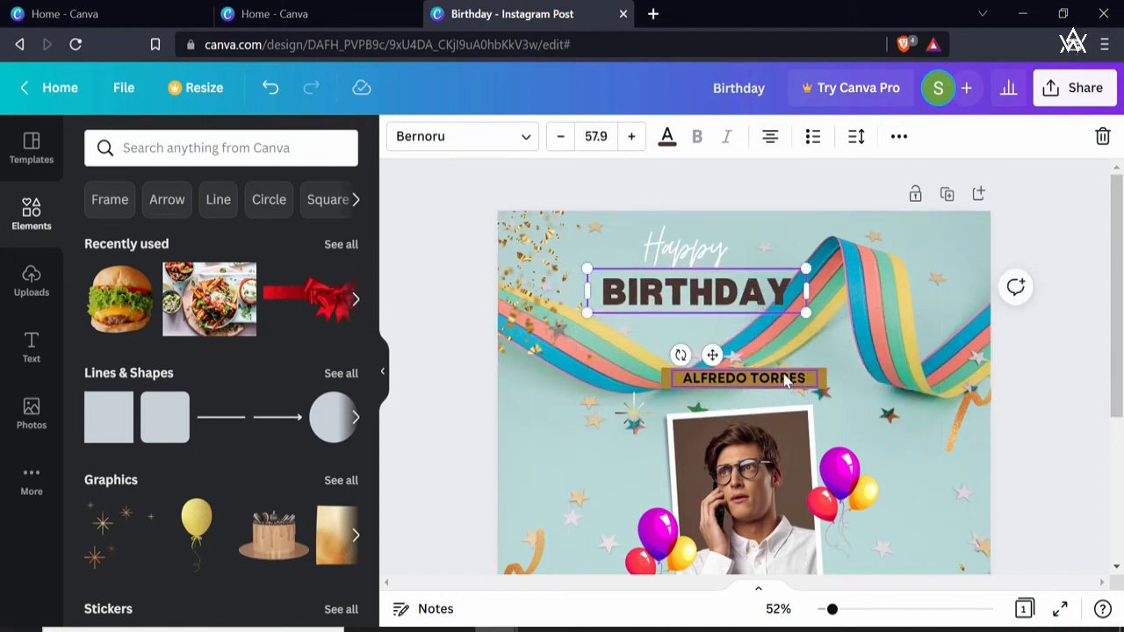
left_click(807, 382)
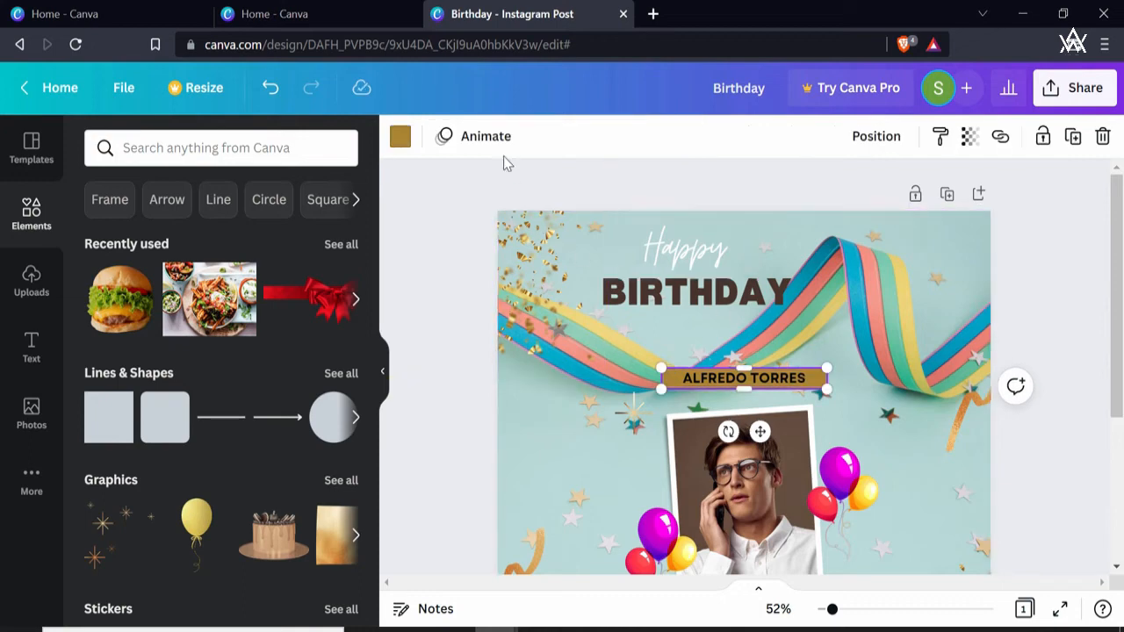
left_click(401, 137)
left_click(149, 233)
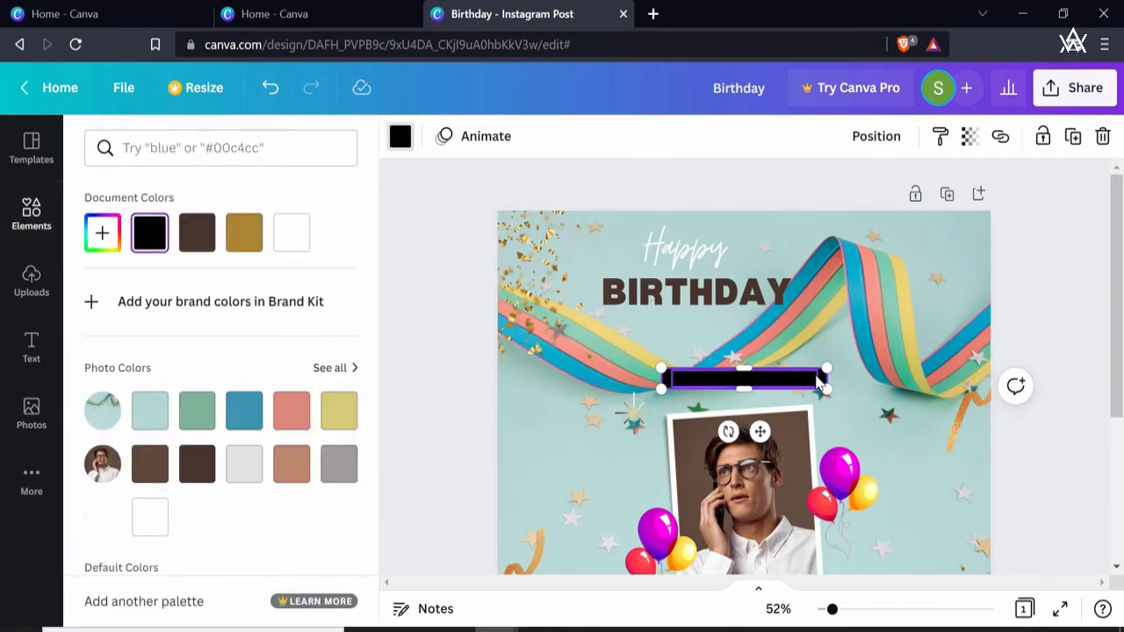
left_click(817, 379)
left_click(666, 136)
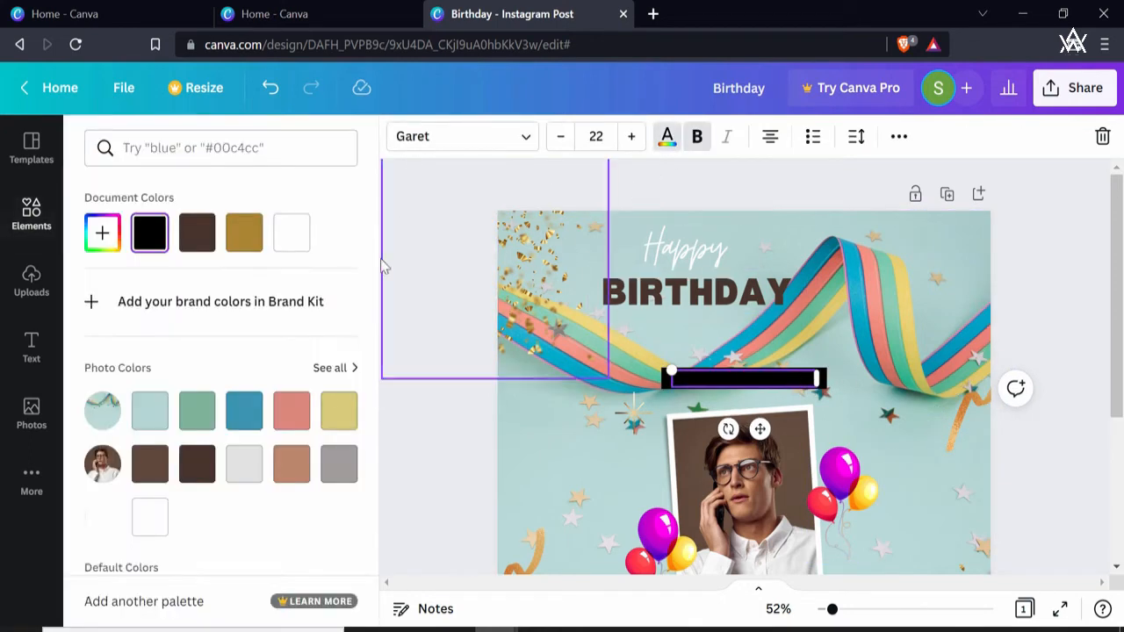
left_click(292, 233)
left_click(987, 492)
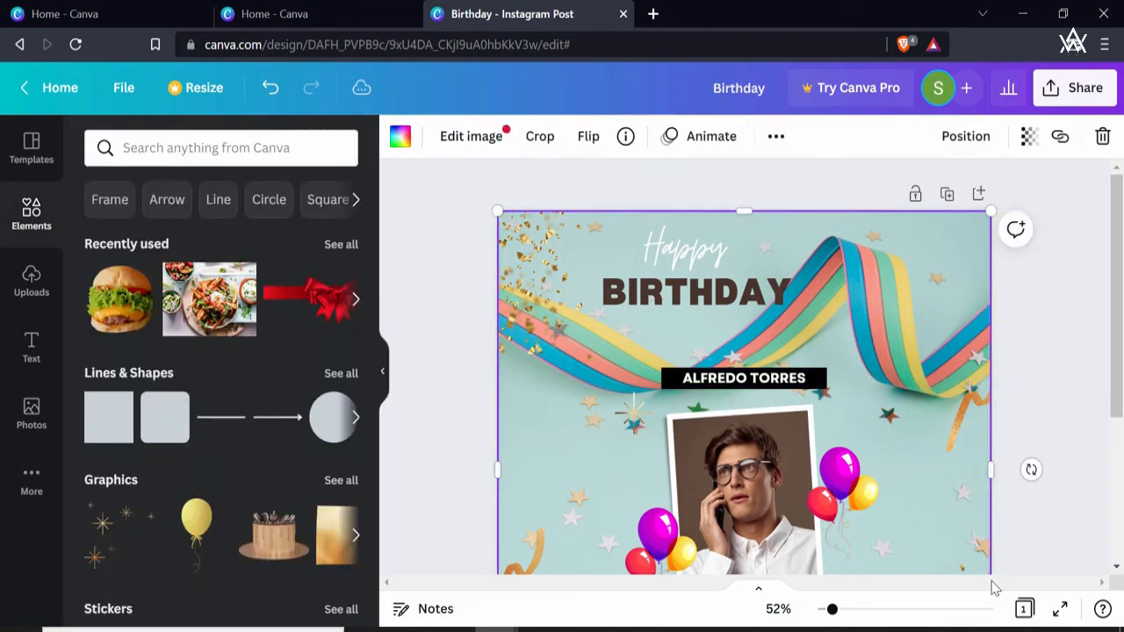
Change the text color of the Wish You All The Best! line below the photo to black
scroll(956, 512, "down", 3)
left_click(790, 420)
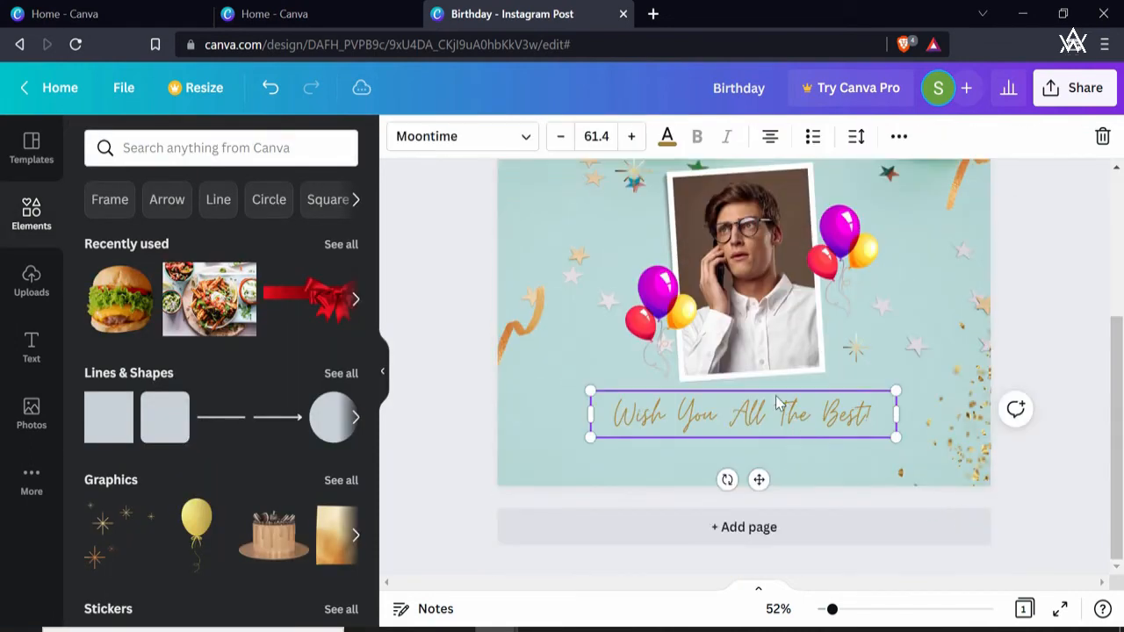
left_click(666, 136)
left_click(534, 384)
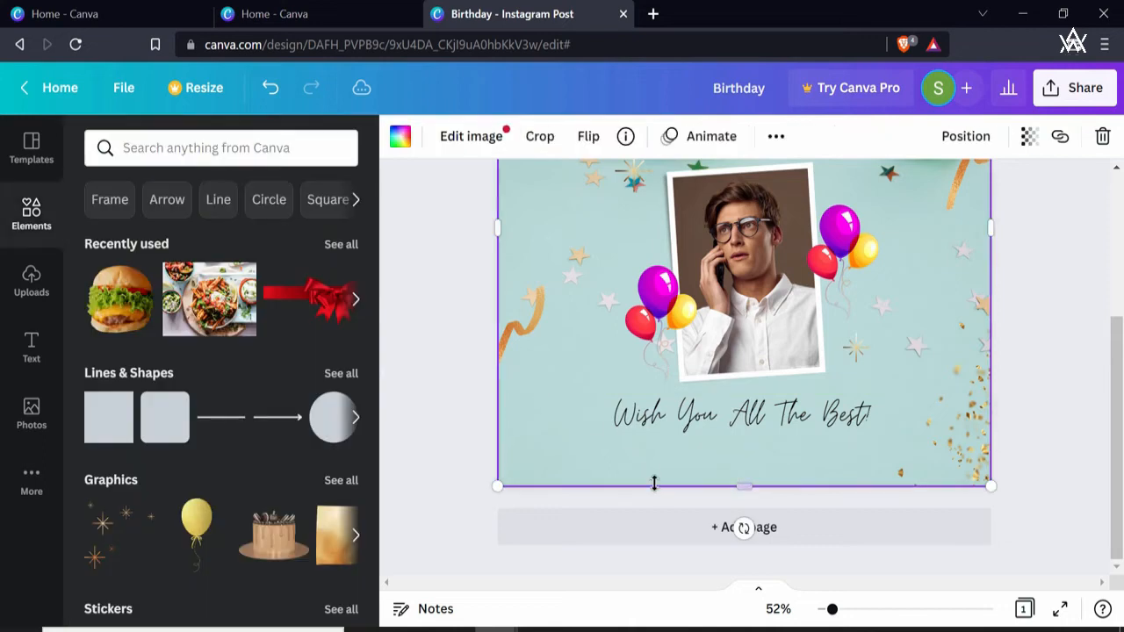
Insert a rectangle with the /Magic quick command and size it to about 739 by 282 behind the Happy BIRTHDAY heading, flush with the page's upper edge
scroll(851, 395, "up", 3)
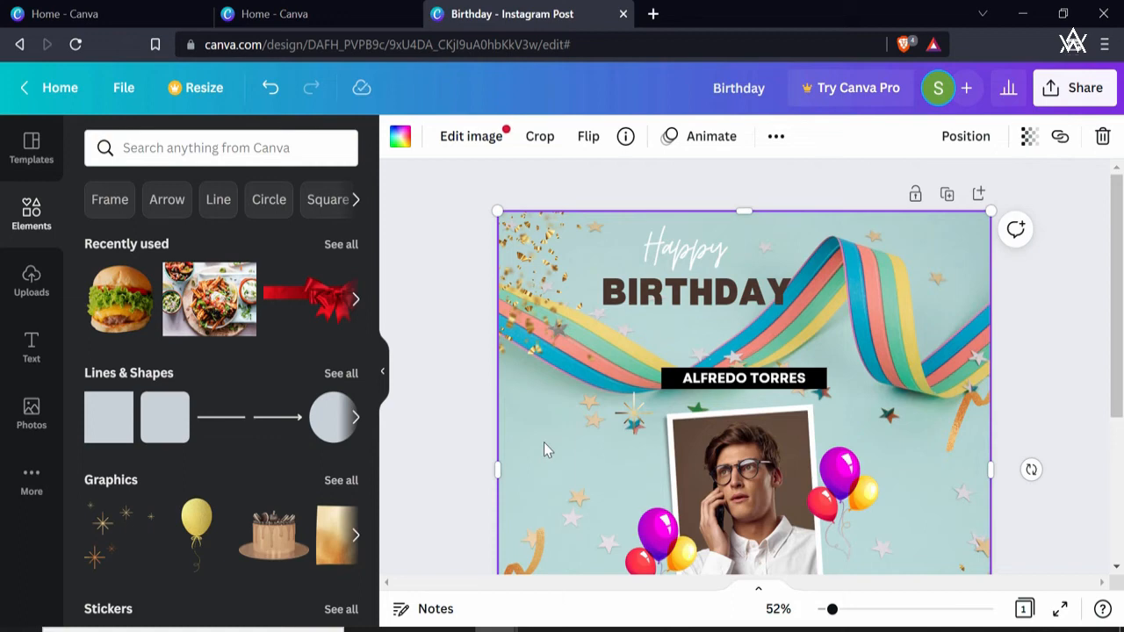
key("slash")
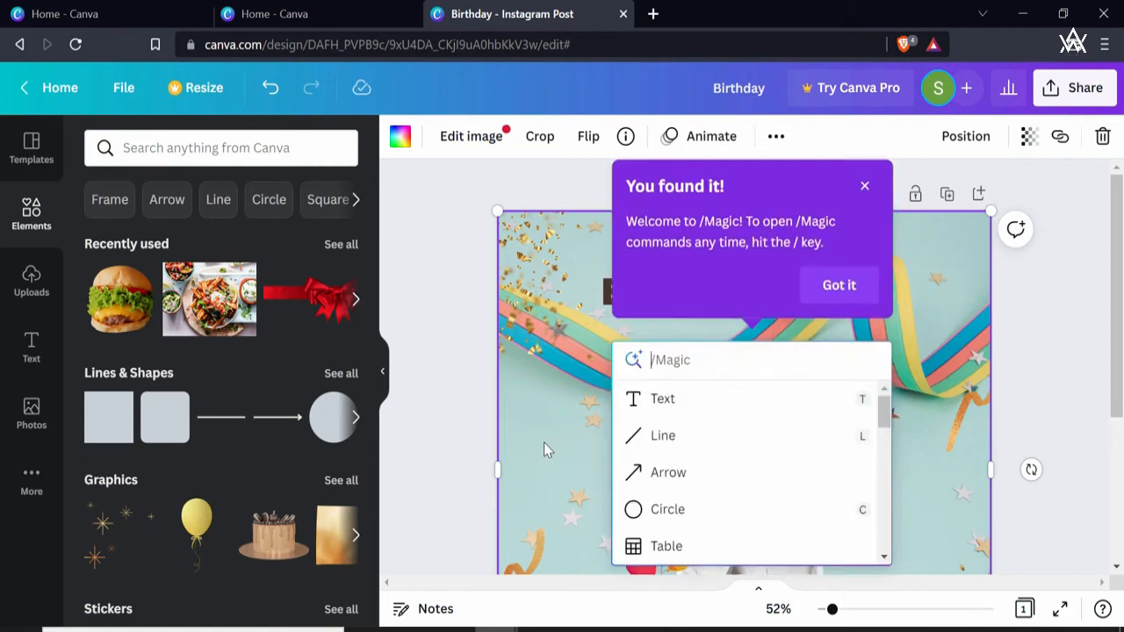
type("re")
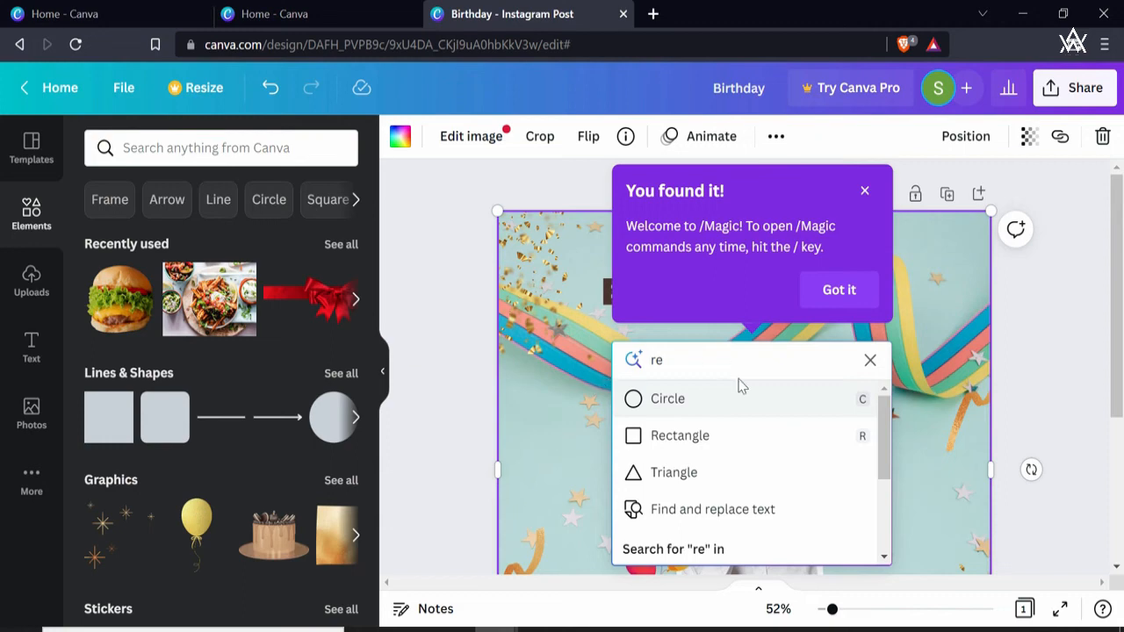
left_click(710, 451)
left_click_drag(760, 488, 890, 263)
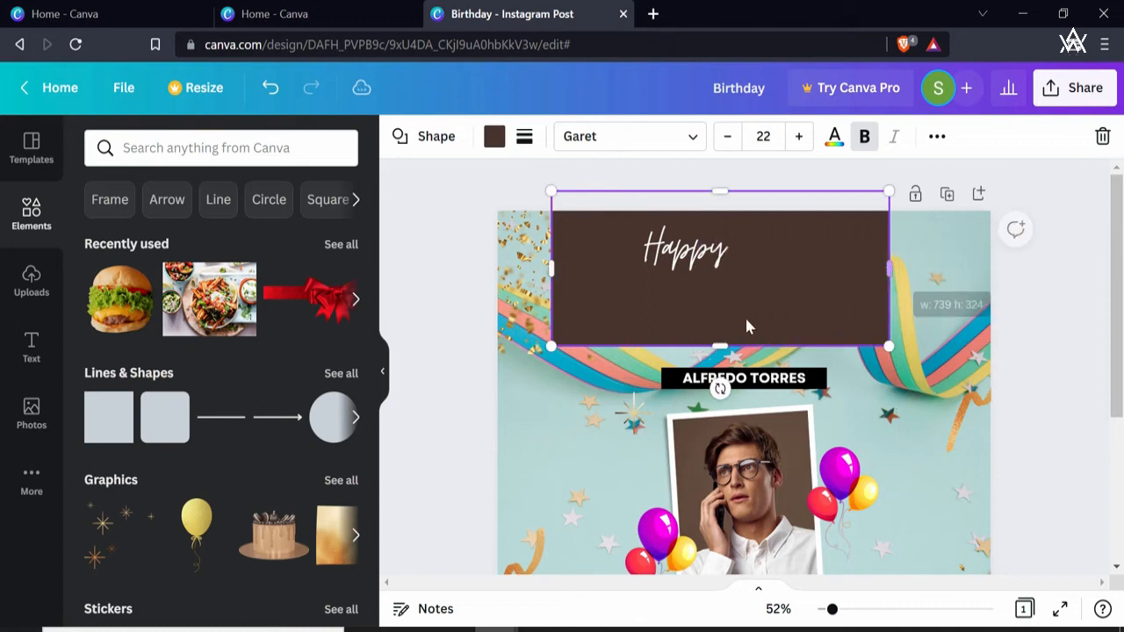
left_click_drag(720, 191, 721, 212)
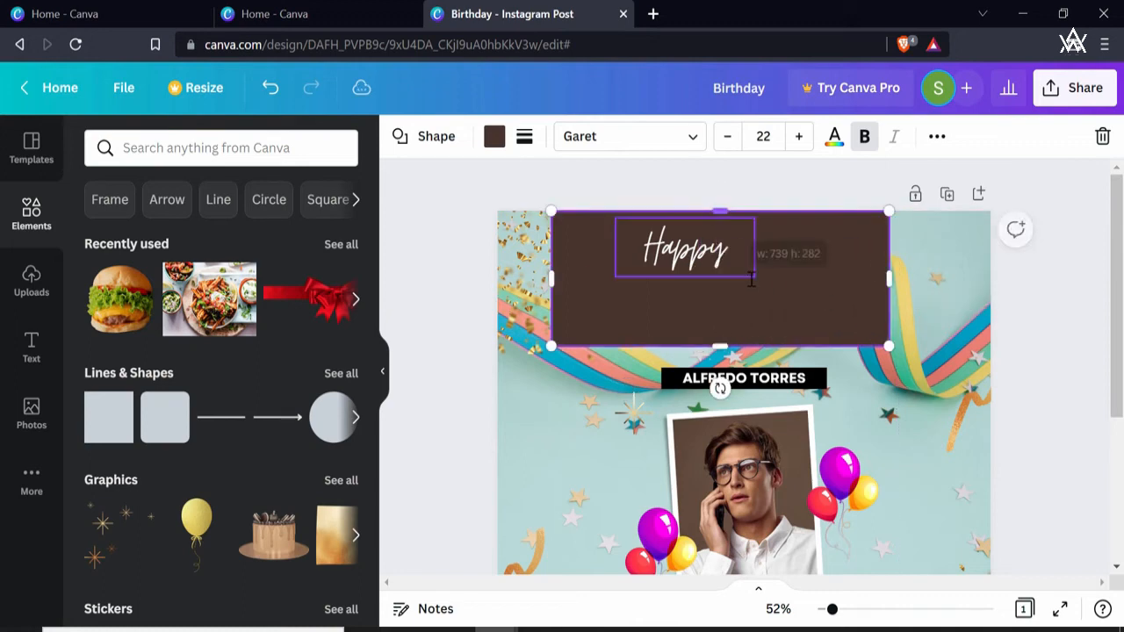
Bring the BIRTHDAY text forward one layer and change its color to white
left_click(726, 312)
right_click(723, 303)
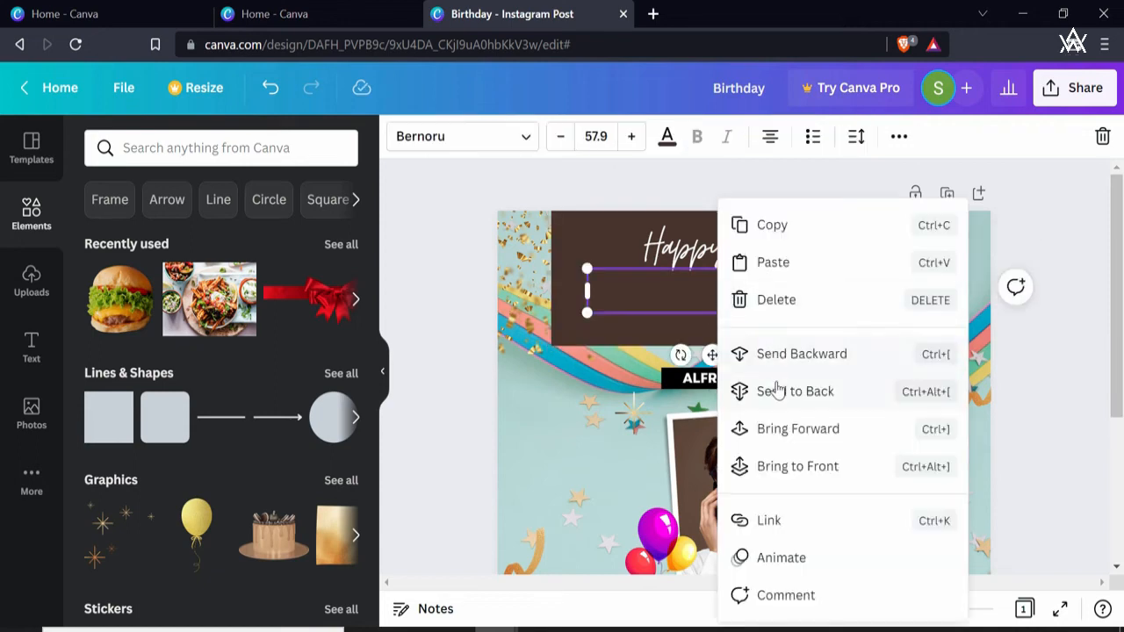
left_click(779, 432)
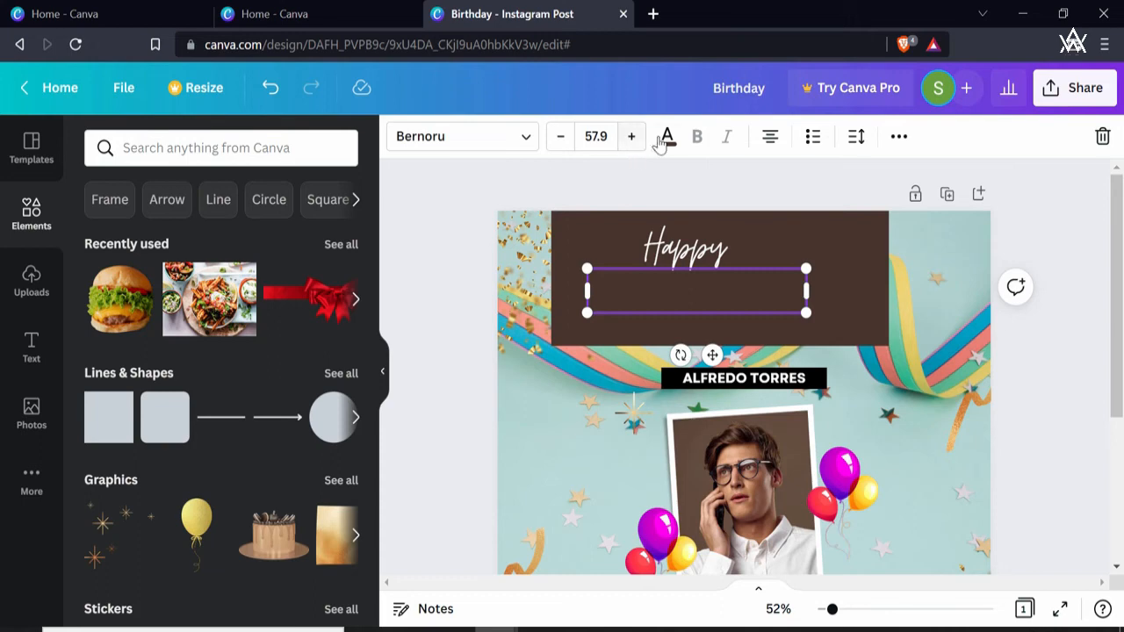
left_click(667, 138)
left_click(250, 235)
Shrink the dark brown rectangle from two opposite corners so it closely frames the Happy BIRTHDAY heading
left_click(842, 270)
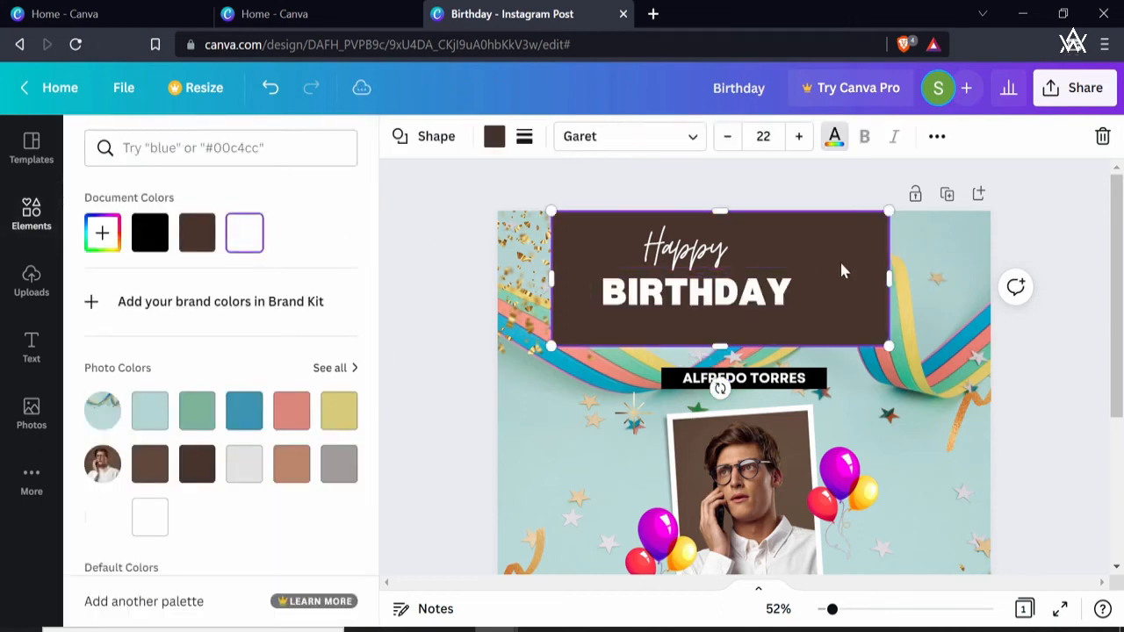
left_click_drag(889, 346, 819, 315)
left_click_drag(552, 211, 588, 223)
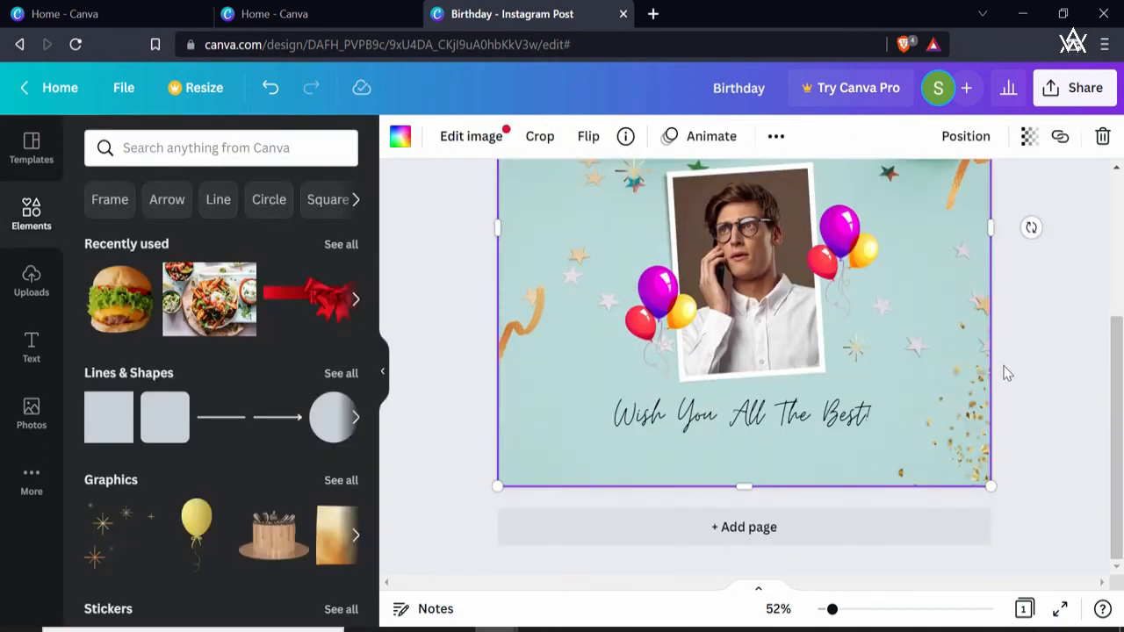
scroll(1004, 372, "up", 3)
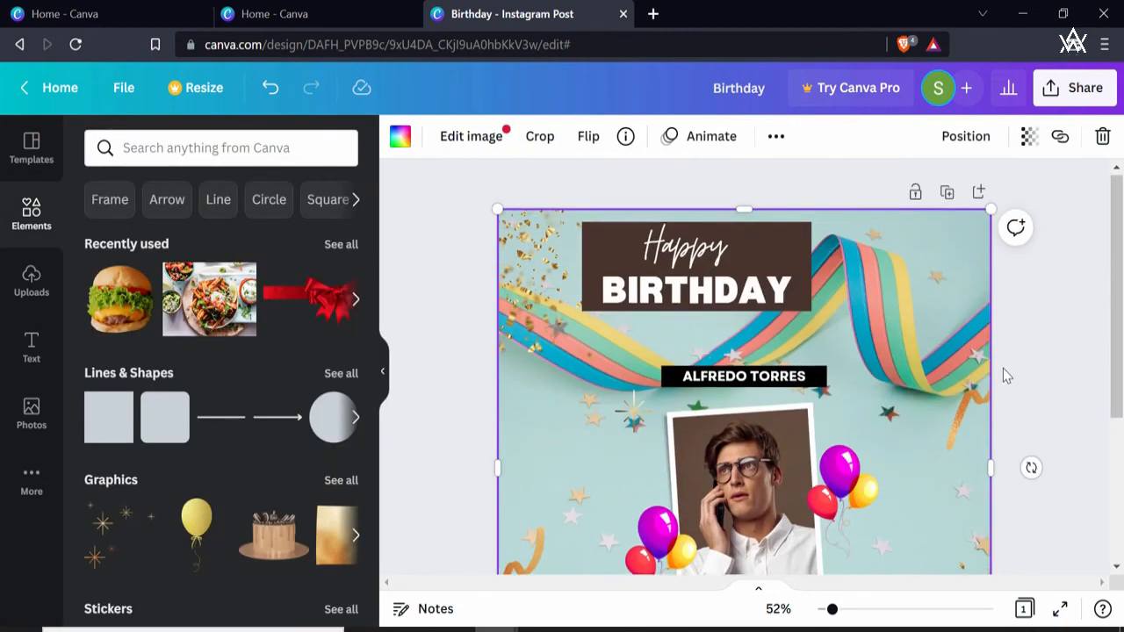
scroll(1005, 373, "down", 2)
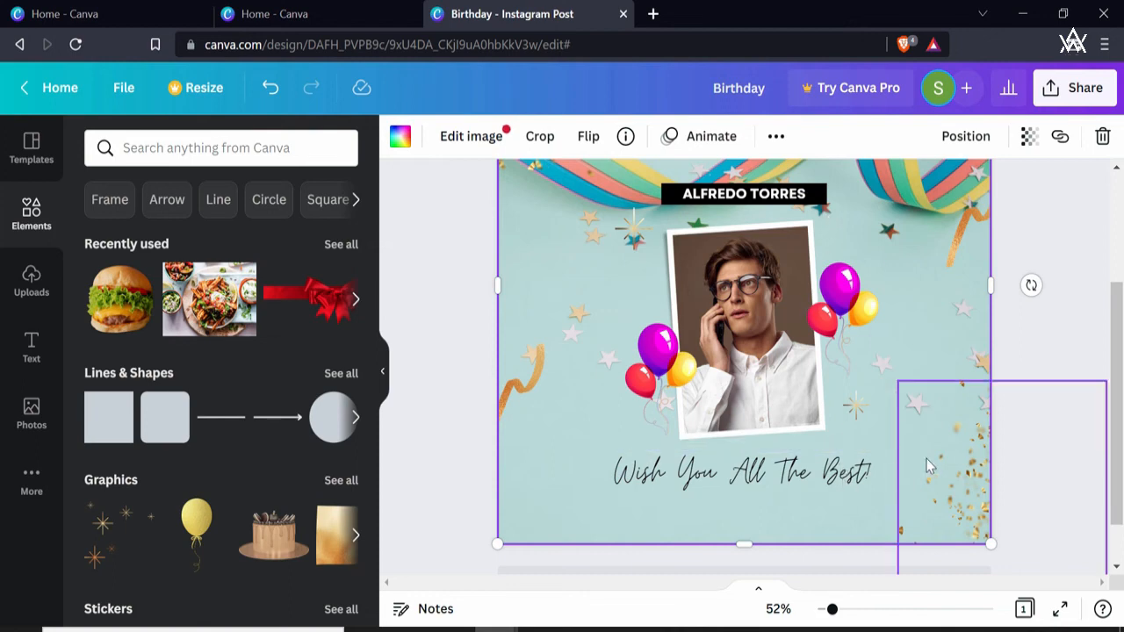
left_click(869, 470)
left_click(886, 413)
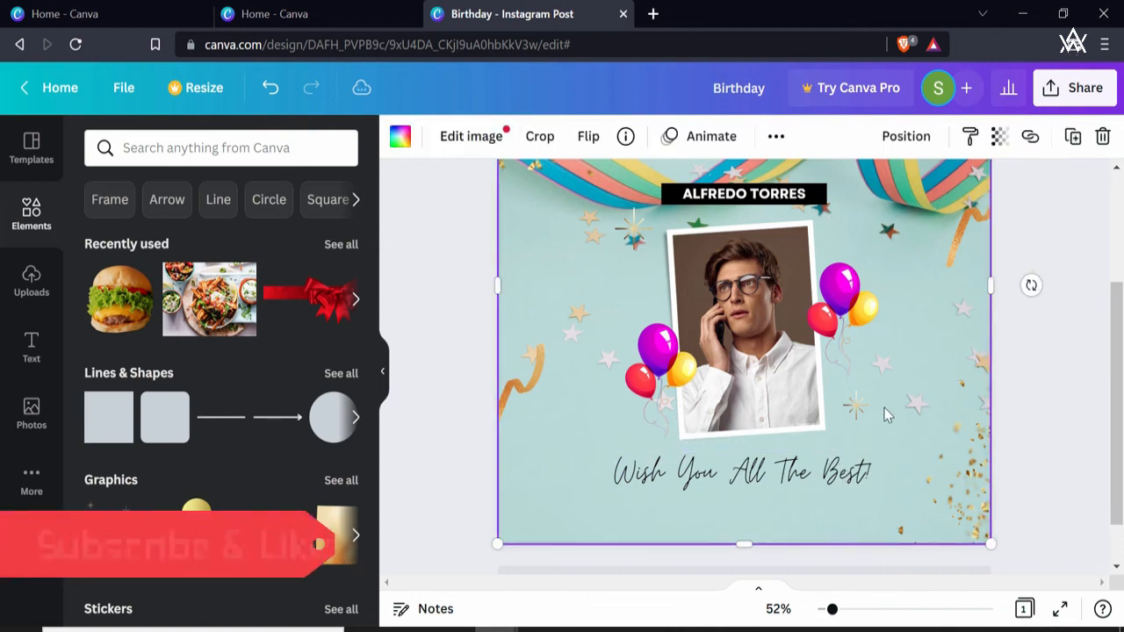
scroll(878, 412, "up", 2)
scroll(876, 413, "up", 1)
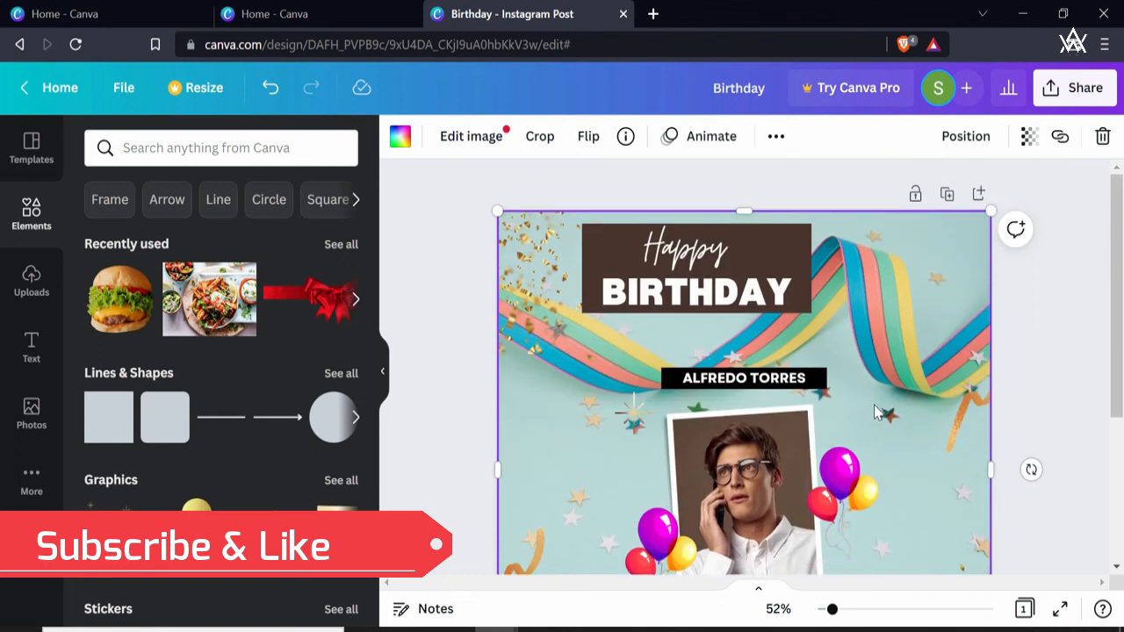